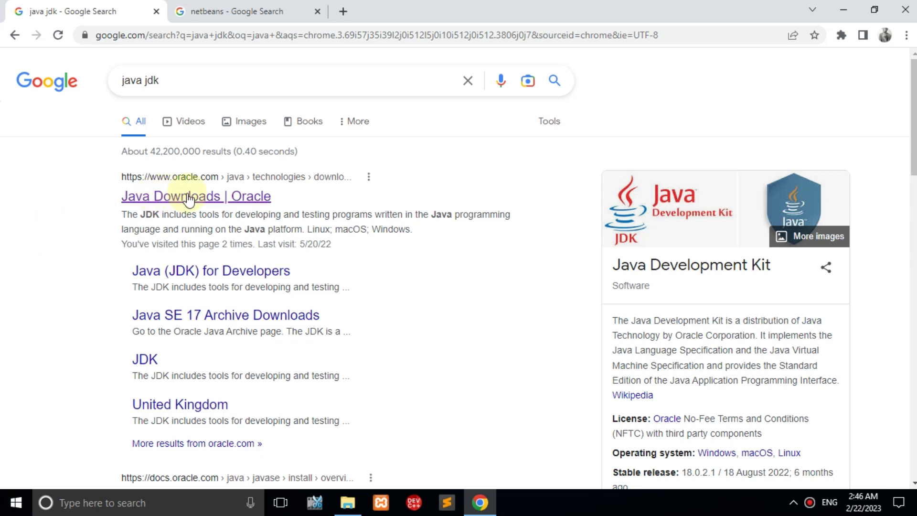
Step: Open Oracle's Java Downloads page and download the Windows x64 Installer for Java SE Development Kit 19.0.2
{"action": "left_click", "coordinate": [208, 200]}
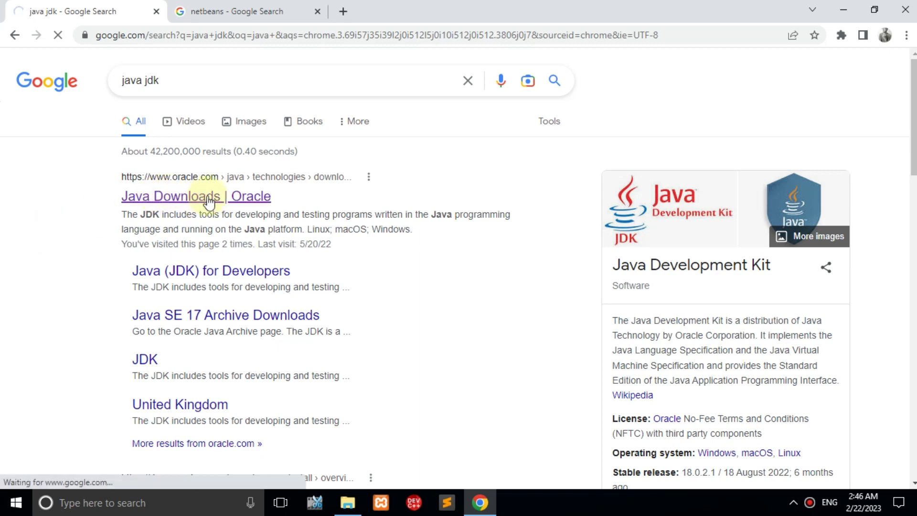
{"action": "scroll", "coordinate": [437, 184], "scroll_direction": "down", "scroll_amount": 3}
{"action": "scroll", "coordinate": [430, 211], "scroll_direction": "down", "scroll_amount": 3}
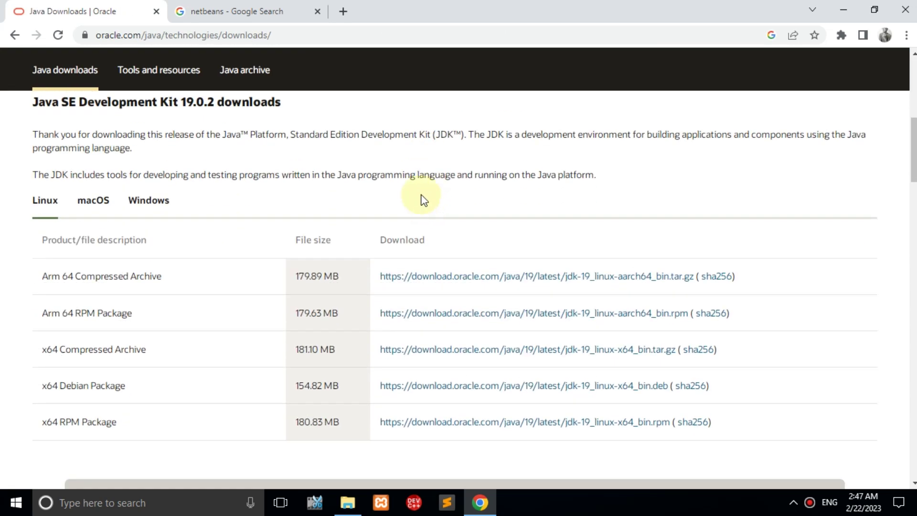
{"action": "left_click", "coordinate": [161, 210]}
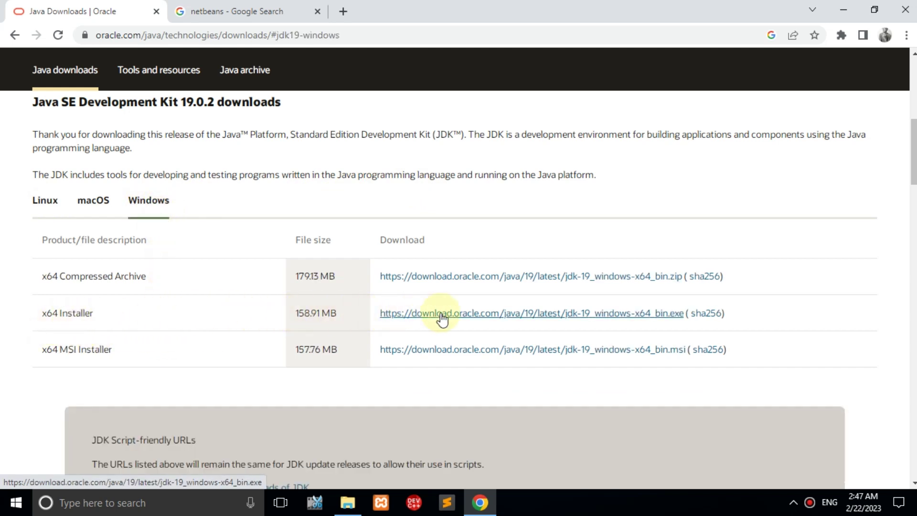
{"action": "left_click", "coordinate": [461, 313]}
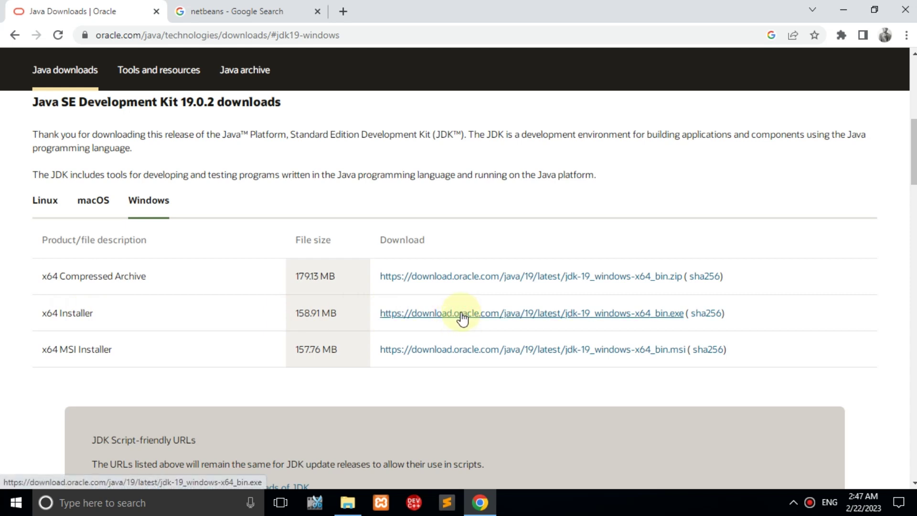
{"action": "scroll", "coordinate": [75, 356], "scroll_direction": "down", "scroll_amount": 1}
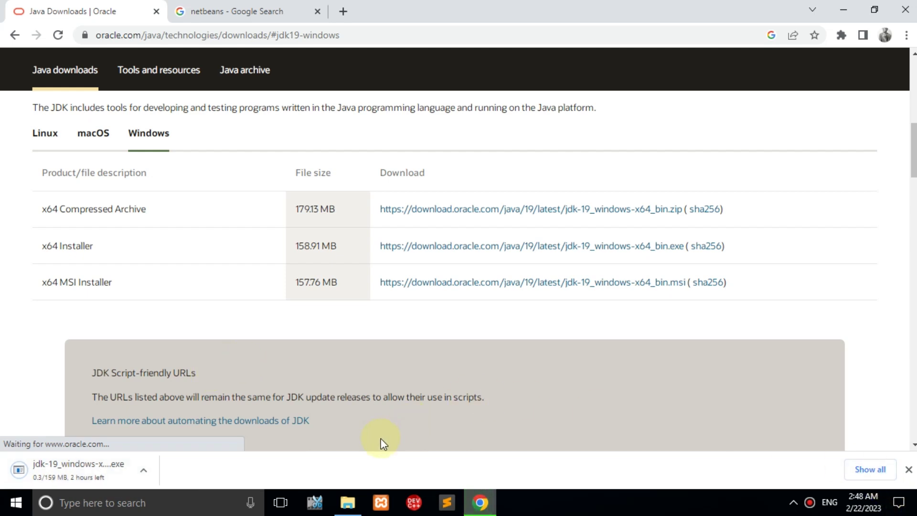
Step: Switch to File Explorer and launch the jdk-19_windows-x64_bin installer from the Downloads folder
{"action": "mouse_move", "coordinate": [347, 501]}
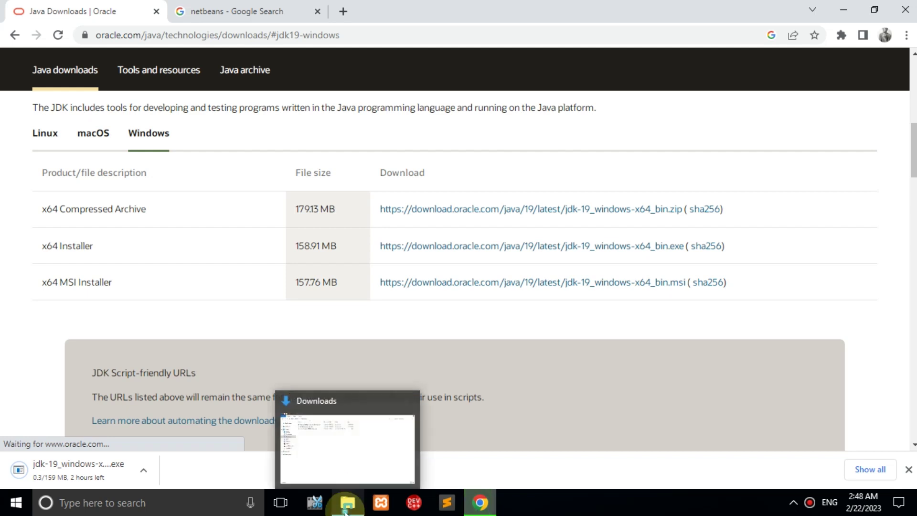
{"action": "left_click", "coordinate": [327, 425]}
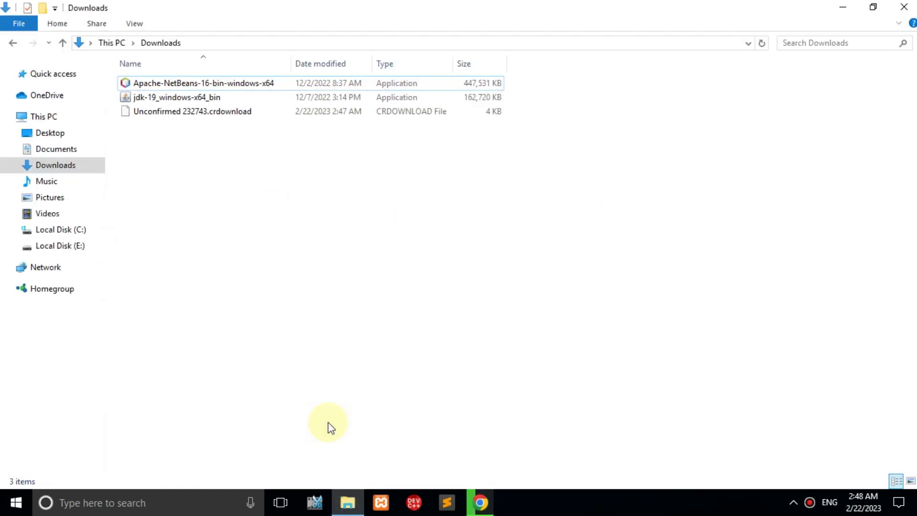
{"action": "left_click", "coordinate": [48, 165]}
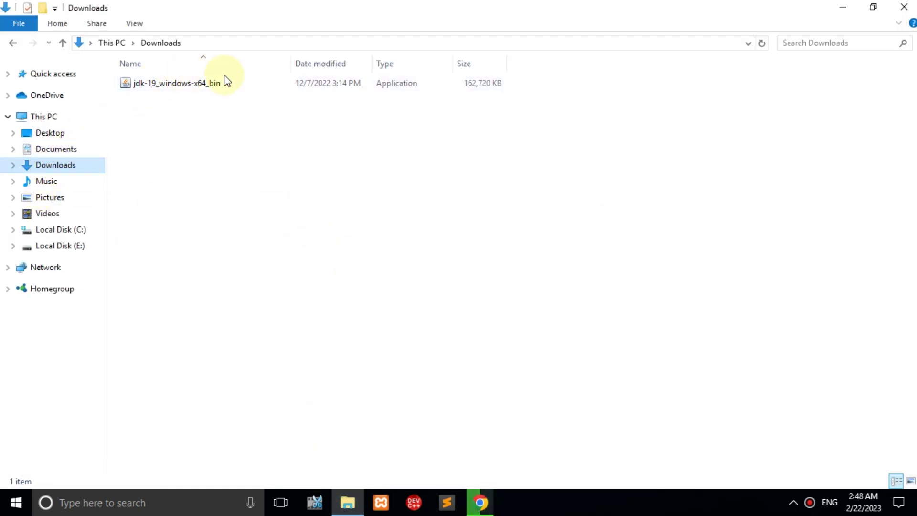
{"action": "left_click", "coordinate": [214, 84]}
{"action": "double_click", "coordinate": [204, 85]}
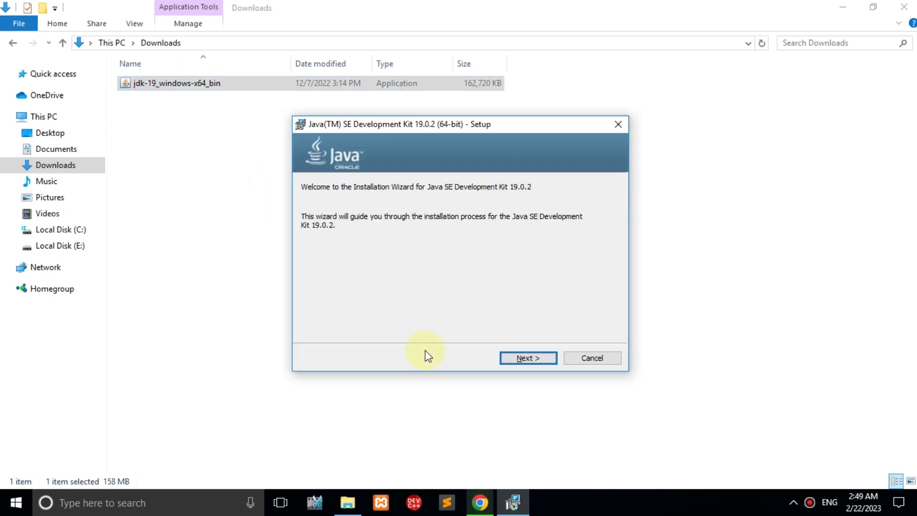
Step: Install Java SE Development Kit 19.0.2 to C:\Program Files\Java\jdk-19\ and close the setup wizard
{"action": "left_click", "coordinate": [528, 358]}
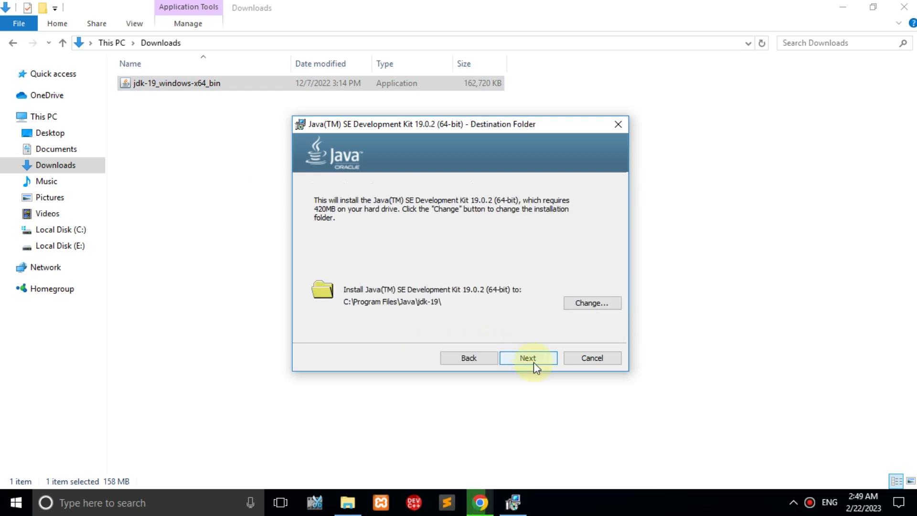
{"action": "left_click", "coordinate": [534, 364]}
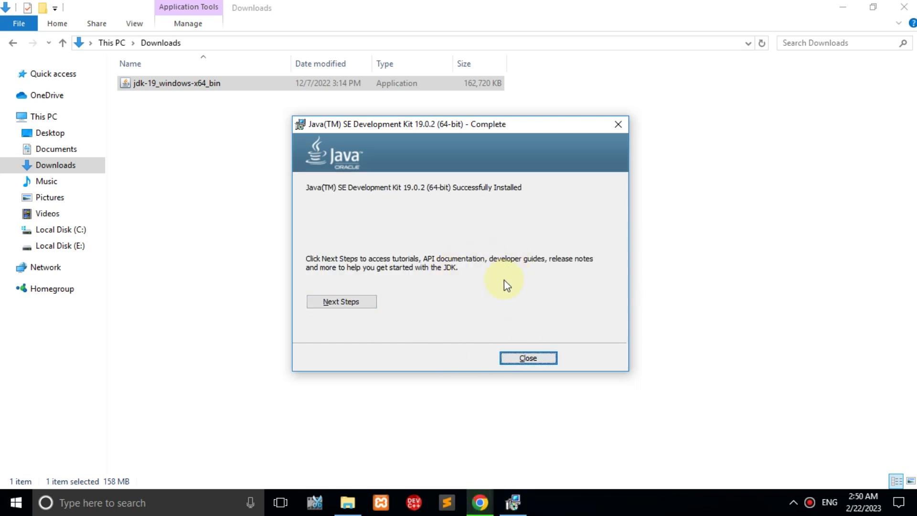
{"action": "left_click", "coordinate": [528, 360]}
Step: Browse to the JDK's bin folder at C:\Program Files\Java\jdk-19\bin
{"action": "left_click", "coordinate": [76, 232]}
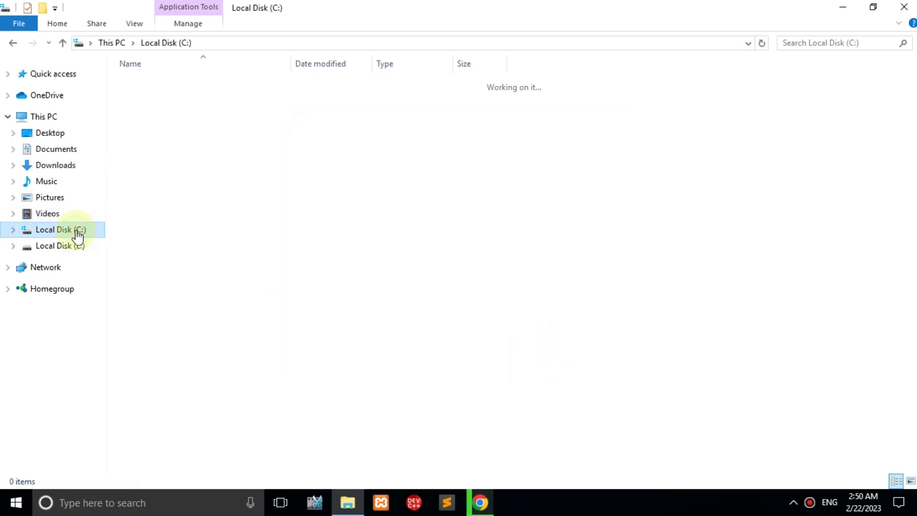
{"action": "double_click", "coordinate": [182, 96]}
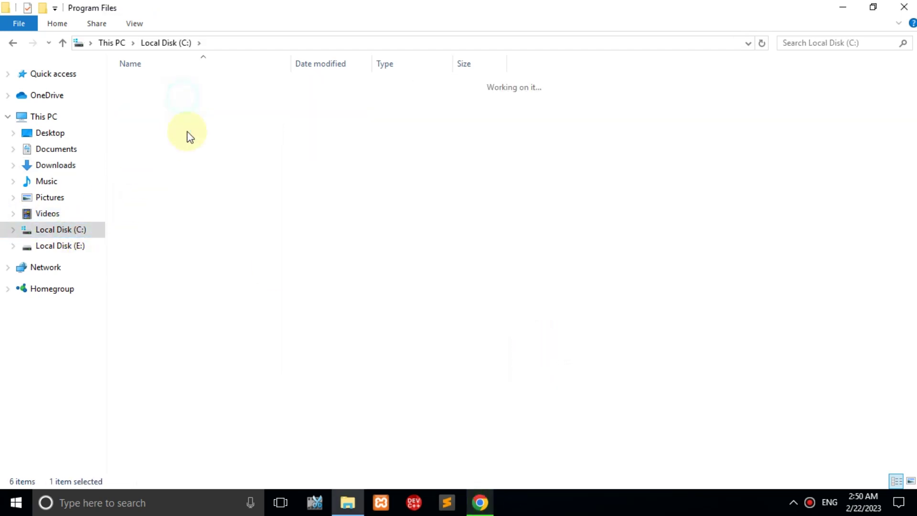
{"action": "left_click", "coordinate": [153, 239]}
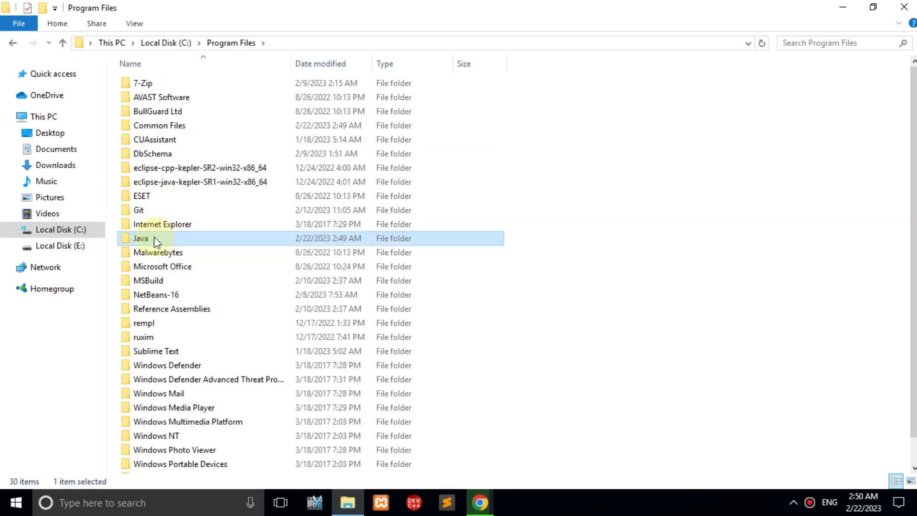
{"action": "double_click", "coordinate": [175, 238]}
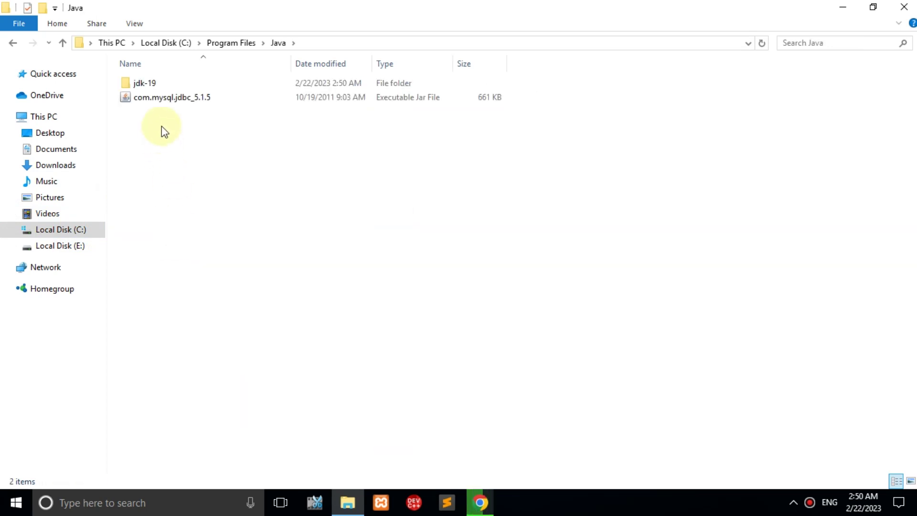
{"action": "double_click", "coordinate": [167, 81]}
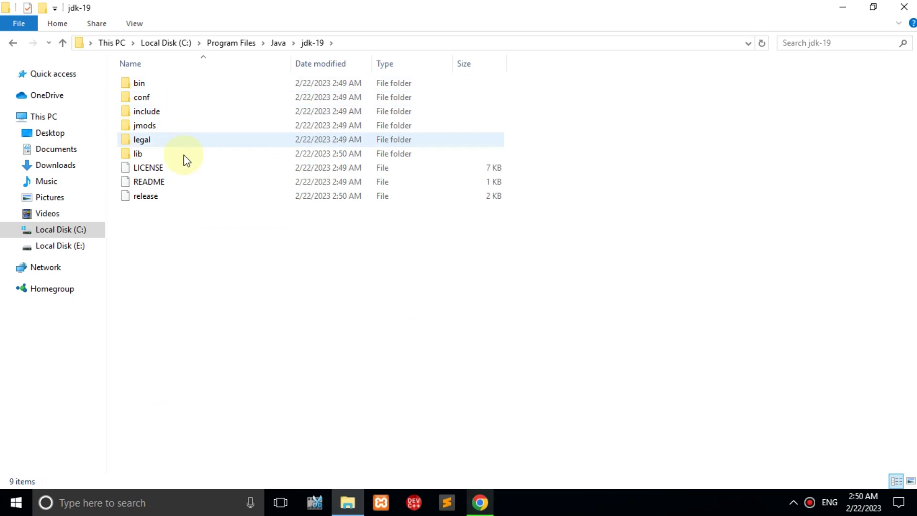
{"action": "double_click", "coordinate": [173, 88]}
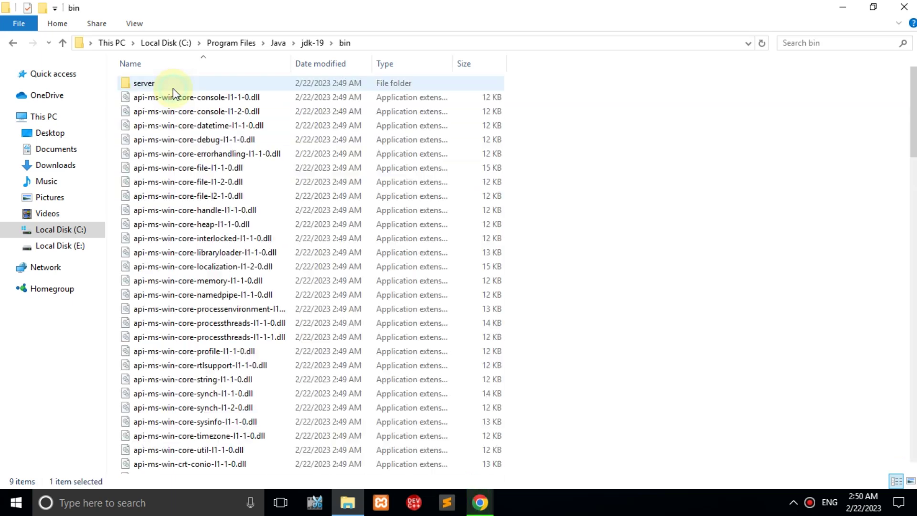
Step: Copy the full path of the JDK's bin folder
{"action": "left_click", "coordinate": [373, 43]}
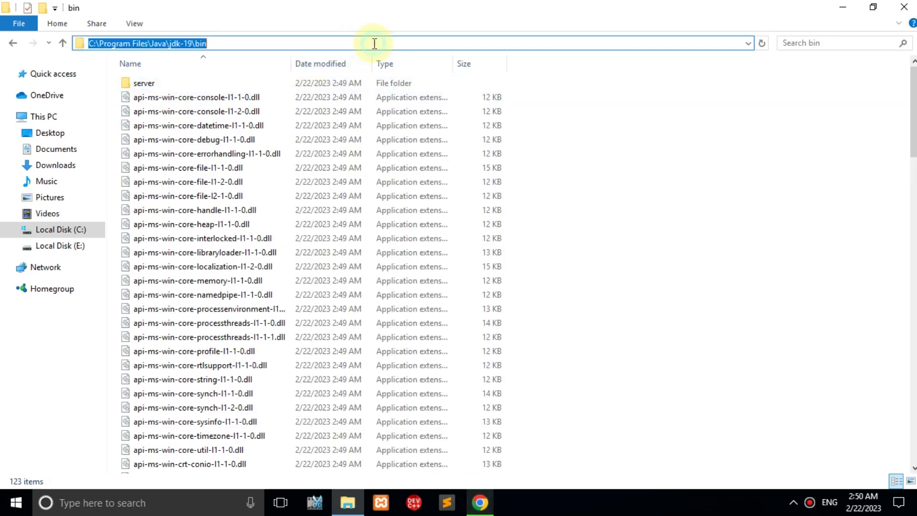
{"action": "right_click", "coordinate": [189, 43]}
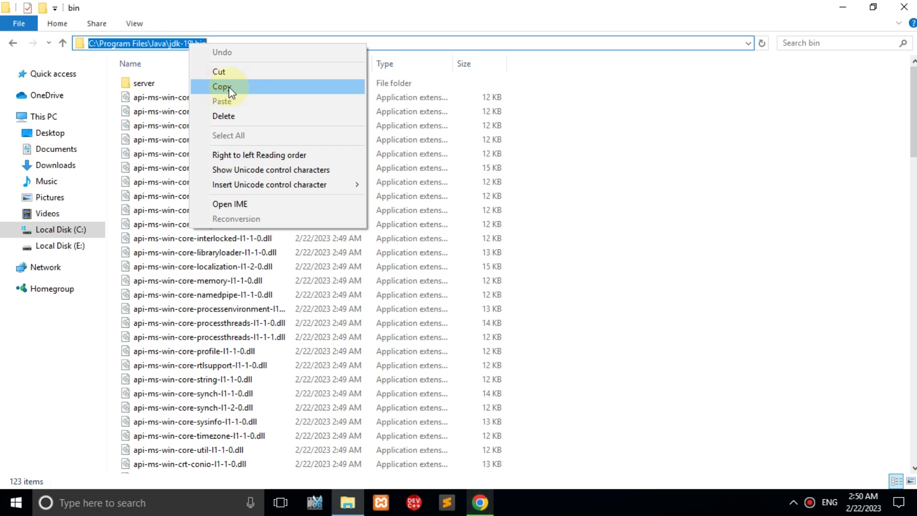
{"action": "left_click", "coordinate": [228, 87]}
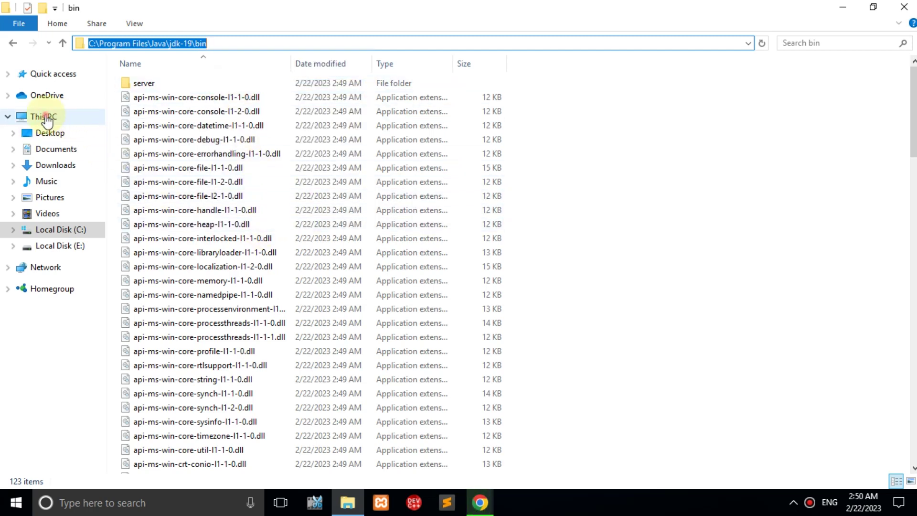
Step: Open the Environment Variables dialog from this computer's advanced system settings
{"action": "right_click", "coordinate": [47, 121]}
{"action": "left_click", "coordinate": [119, 291]}
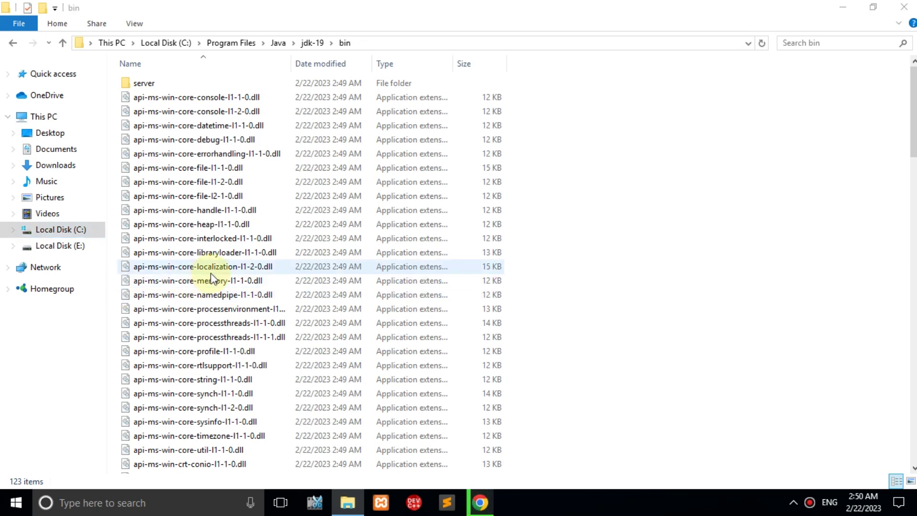
{"action": "left_click", "coordinate": [182, 186]}
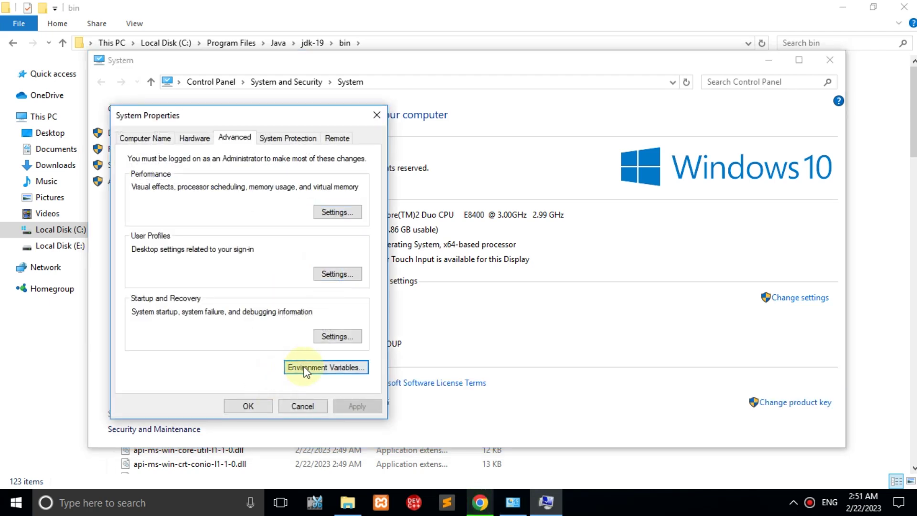
{"action": "left_click", "coordinate": [312, 368]}
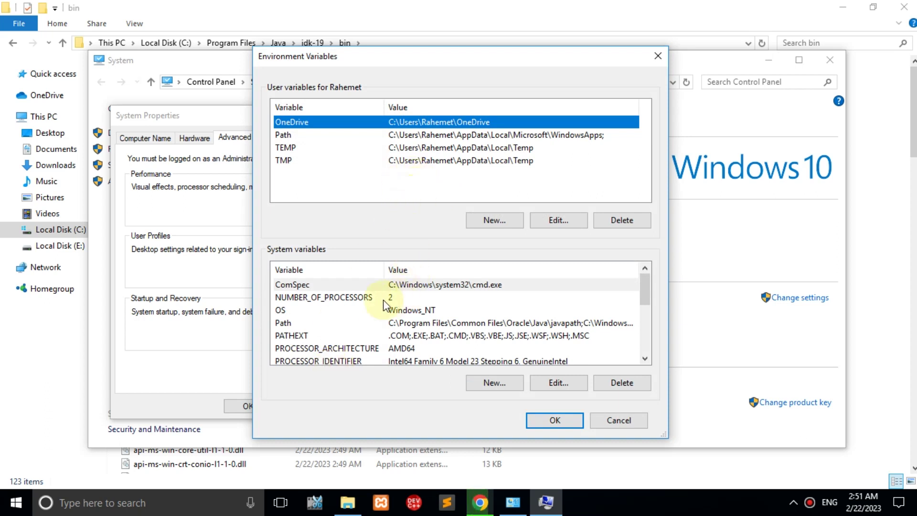
Step: Start a new system variable and name it JAVA_HOME
{"action": "left_click", "coordinate": [493, 382]}
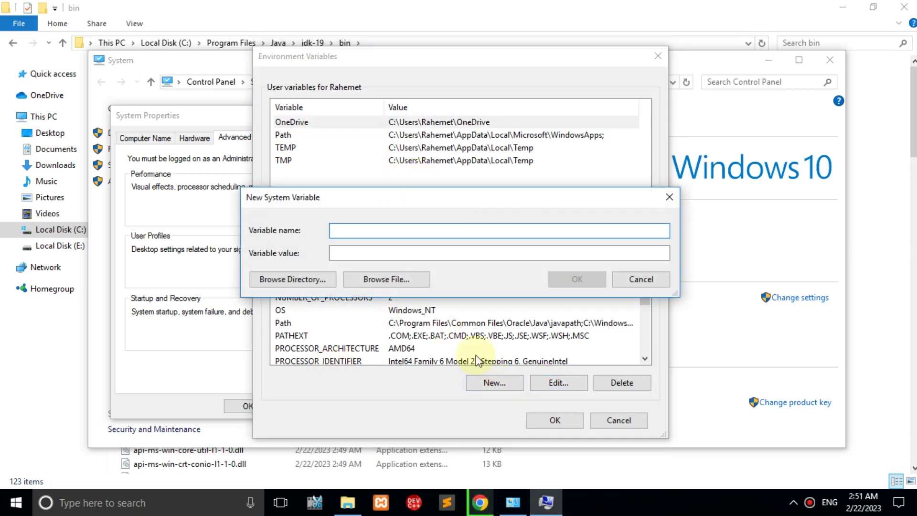
{"action": "key", "text": "ctrl+v"}
{"action": "double_click", "coordinate": [363, 230]}
{"action": "left_click", "coordinate": [368, 252]}
Step: Return to the JDK's bin folder and copy its path C:\Program Files\Java\jdk-19\bin again
{"action": "left_click", "coordinate": [400, 43]}
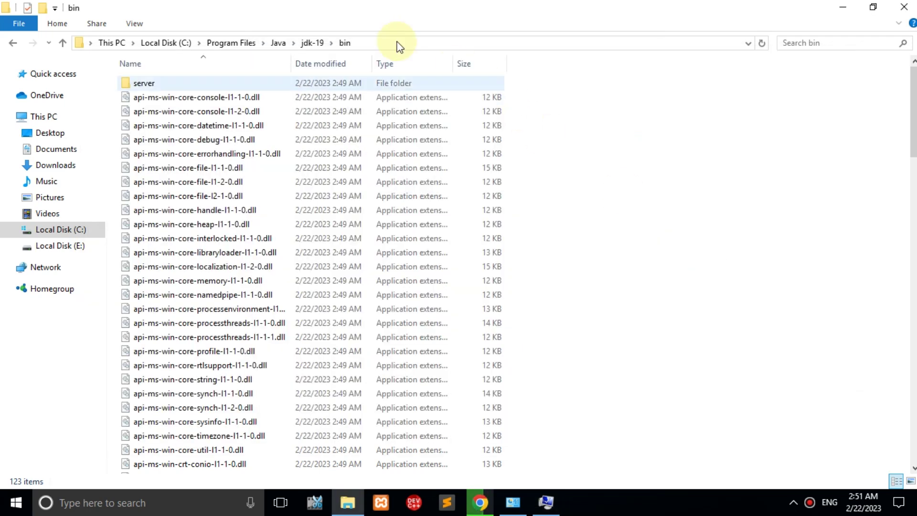
{"action": "left_click", "coordinate": [327, 42]}
{"action": "right_click", "coordinate": [199, 44]}
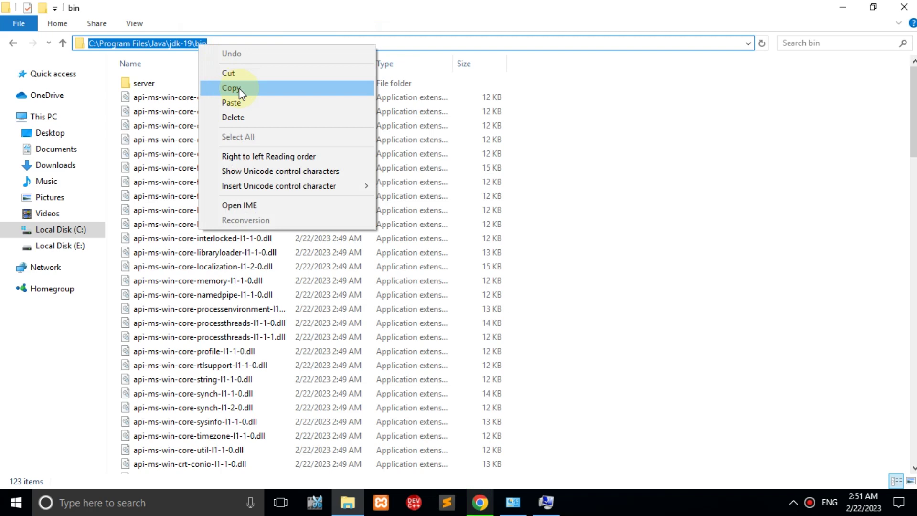
{"action": "left_click", "coordinate": [239, 88]}
Step: Set the JAVA_HOME value to C:\Program Files\Java\jdk-19\bin, then save the variable and accept the system settings dialogs
{"action": "left_click", "coordinate": [546, 502]}
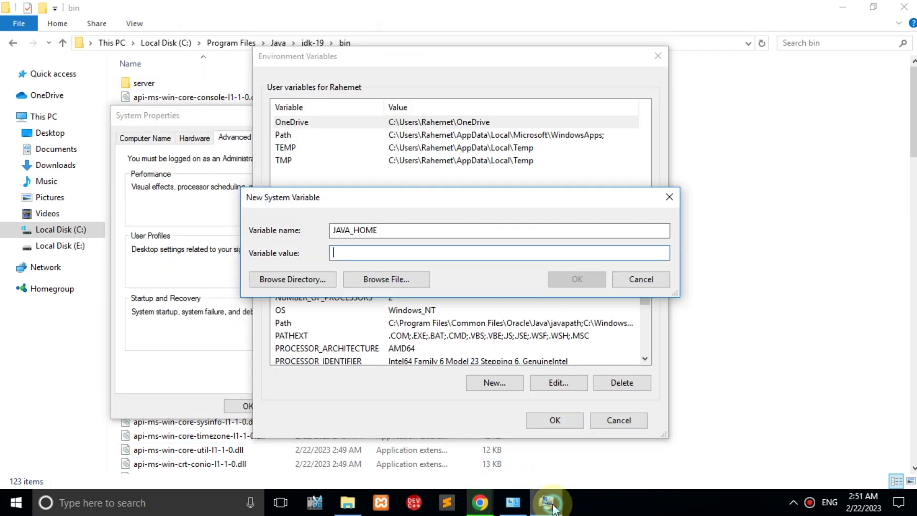
{"action": "right_click", "coordinate": [346, 255]}
{"action": "left_click", "coordinate": [376, 307]}
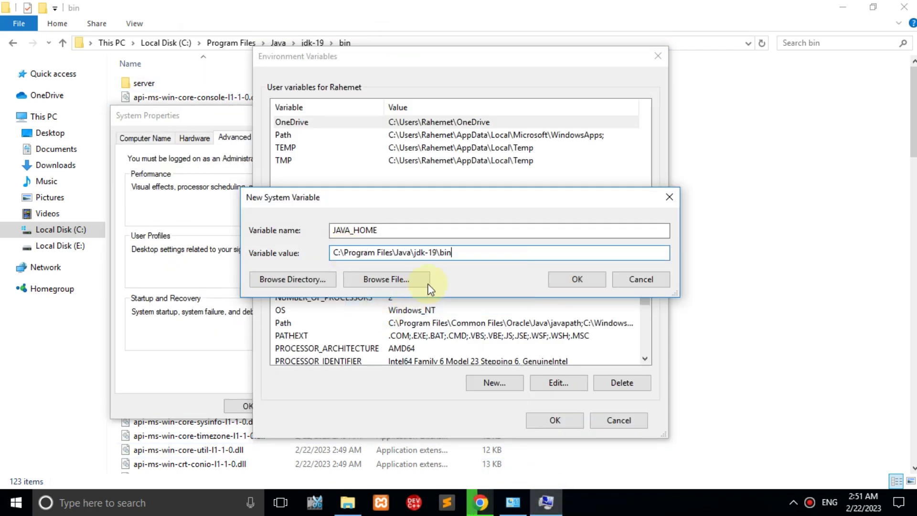
{"action": "left_click", "coordinate": [572, 279]}
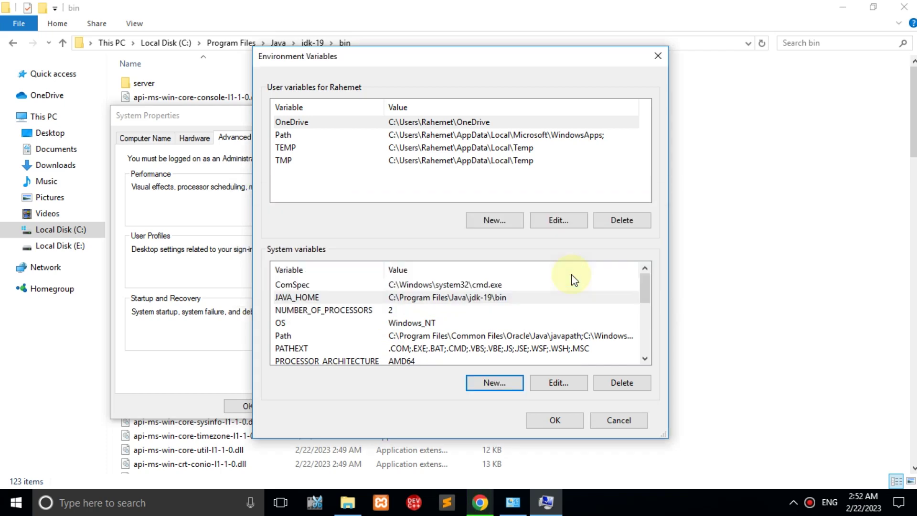
{"action": "left_click", "coordinate": [555, 420]}
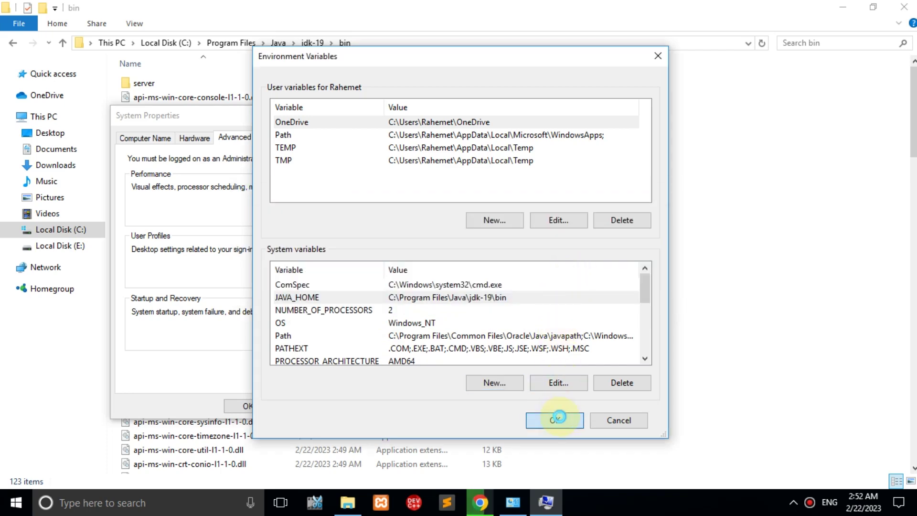
{"action": "left_click", "coordinate": [248, 406]}
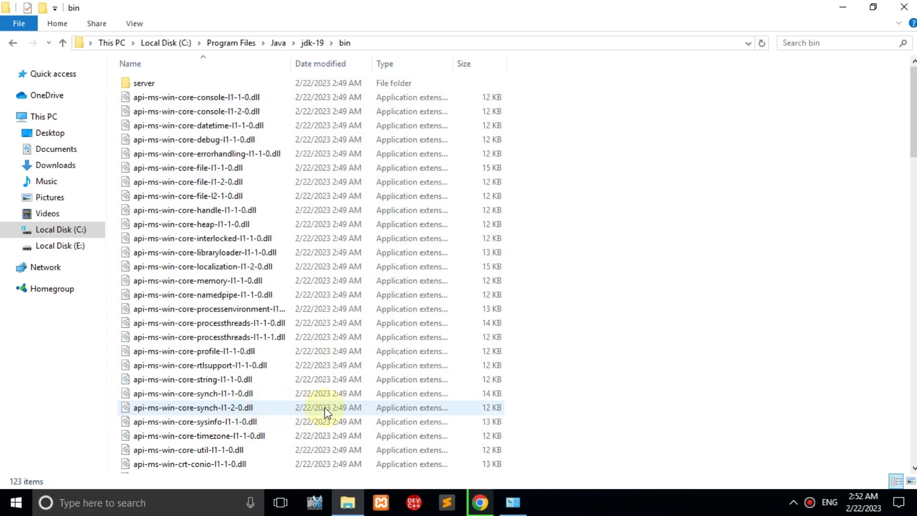
Step: Search Windows for cmd, open Command Prompt, and move its window lower over the folder window
{"action": "left_click", "coordinate": [190, 512]}
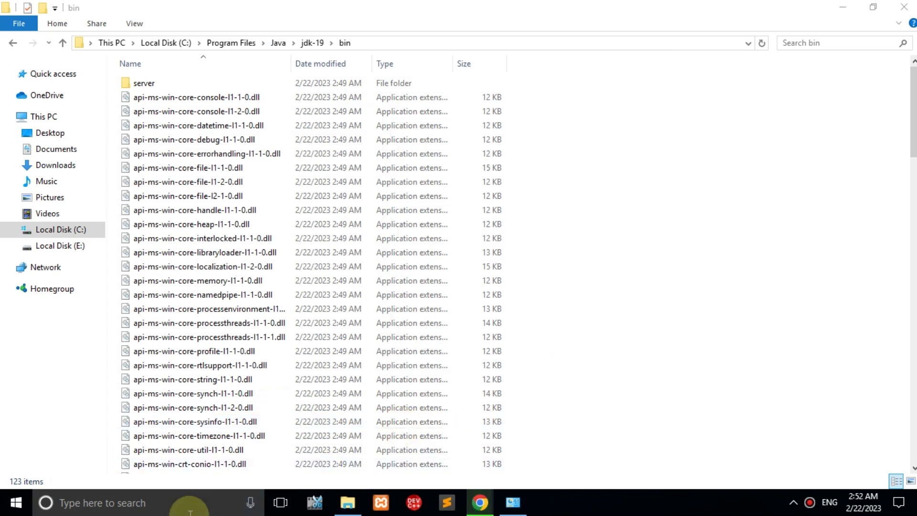
{"action": "type", "text": "cmd"}
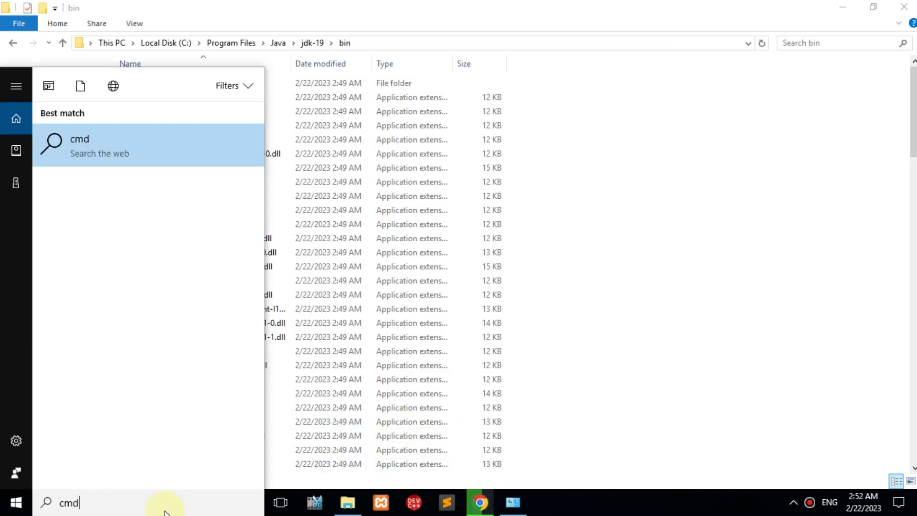
{"action": "left_click", "coordinate": [160, 156]}
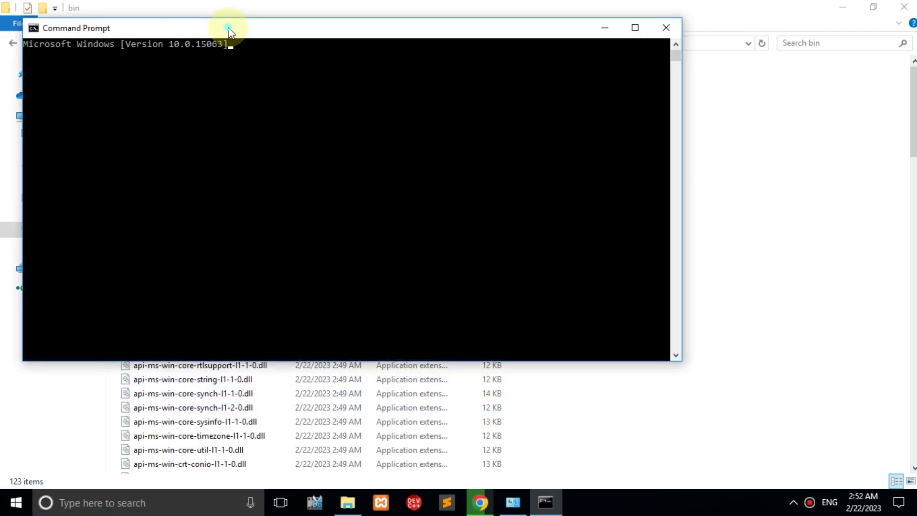
{"action": "left_click_drag", "start_coordinate": [225, 27], "coordinate": [323, 159]}
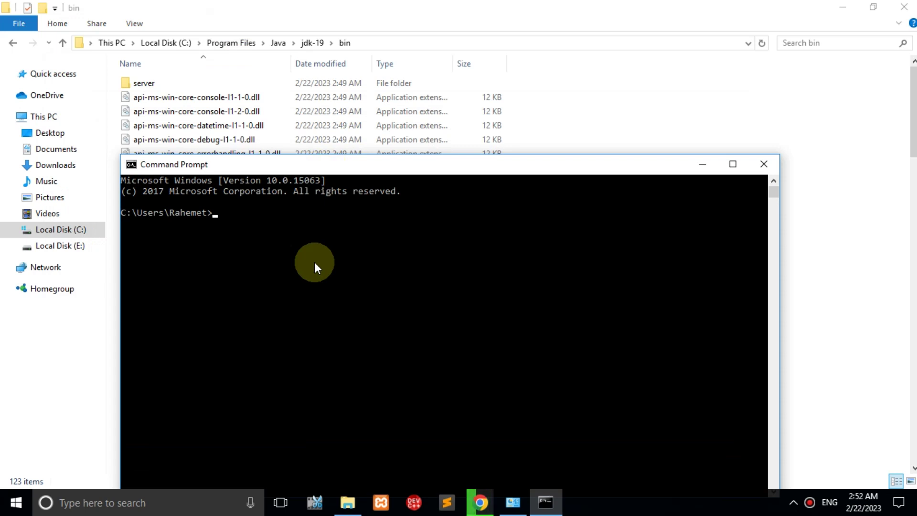
Step: Check the Java installation in Command Prompt by running javac and java -version, and highlight the reported version
{"action": "type", "text": "javac"}
{"action": "key", "text": "Return"}
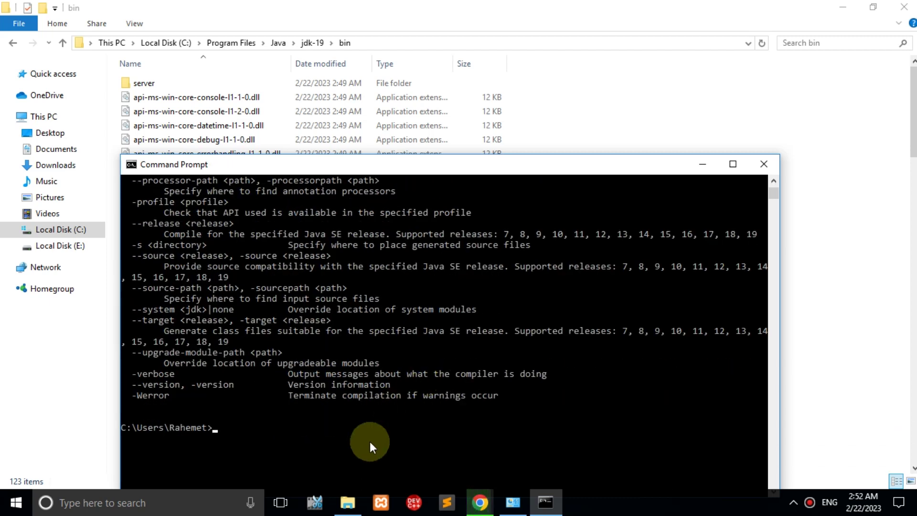
{"action": "type", "text": "java "}
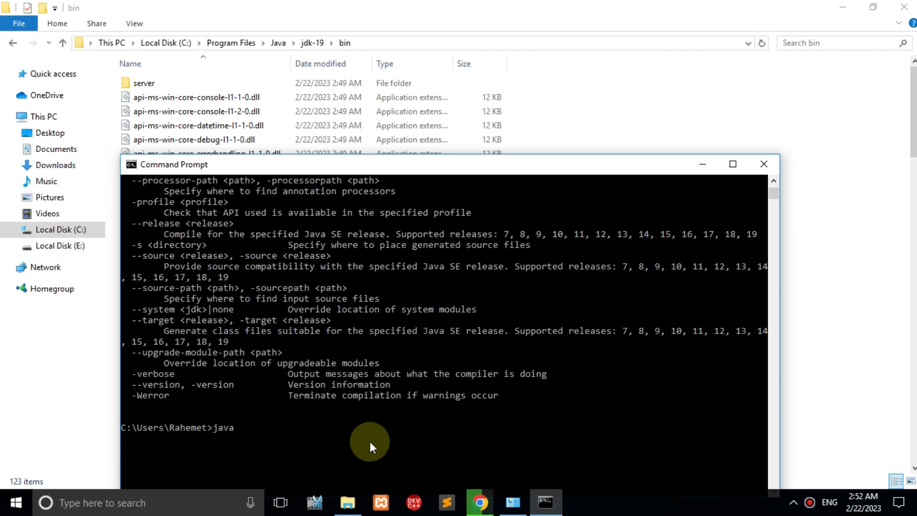
{"action": "type", "text": "-version"}
{"action": "key", "text": "Return"}
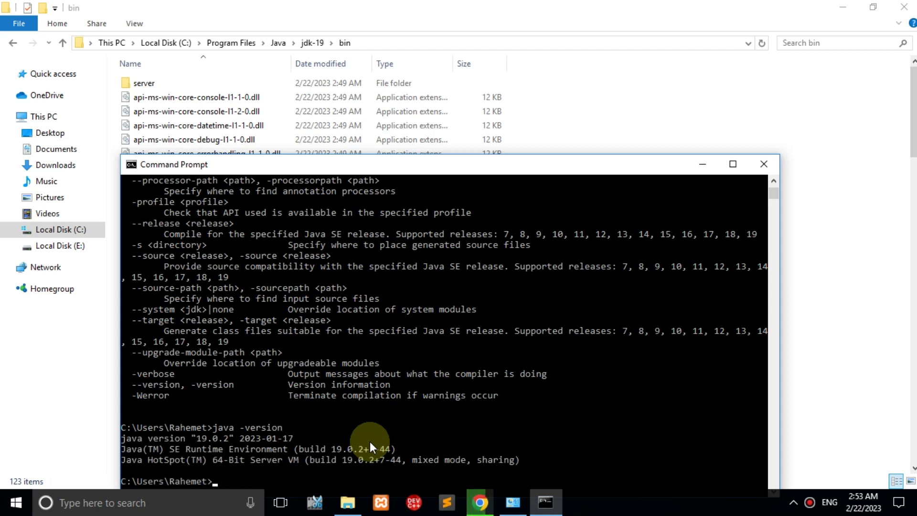
{"action": "left_click_drag", "start_coordinate": [306, 435], "coordinate": [217, 440]}
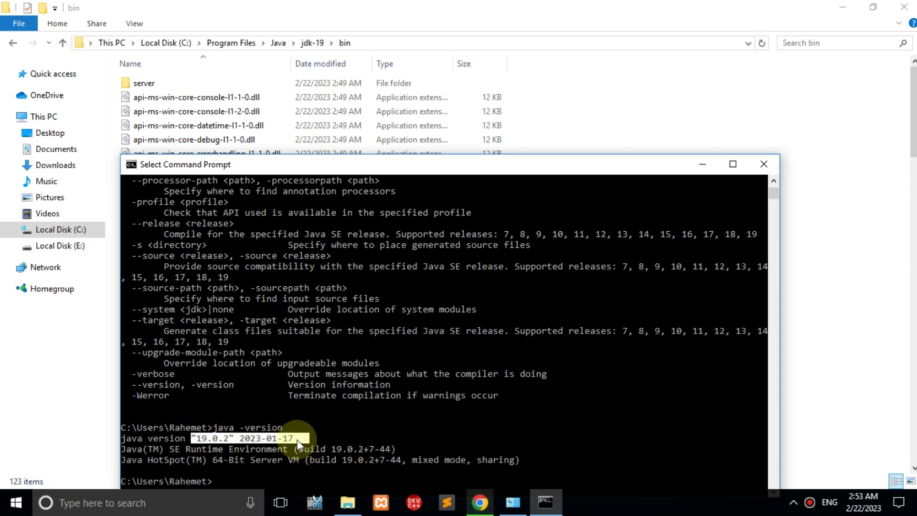
Step: Close Command Prompt and the System window, then switch to Chrome and close the Java Downloads page
{"action": "left_click", "coordinate": [763, 165]}
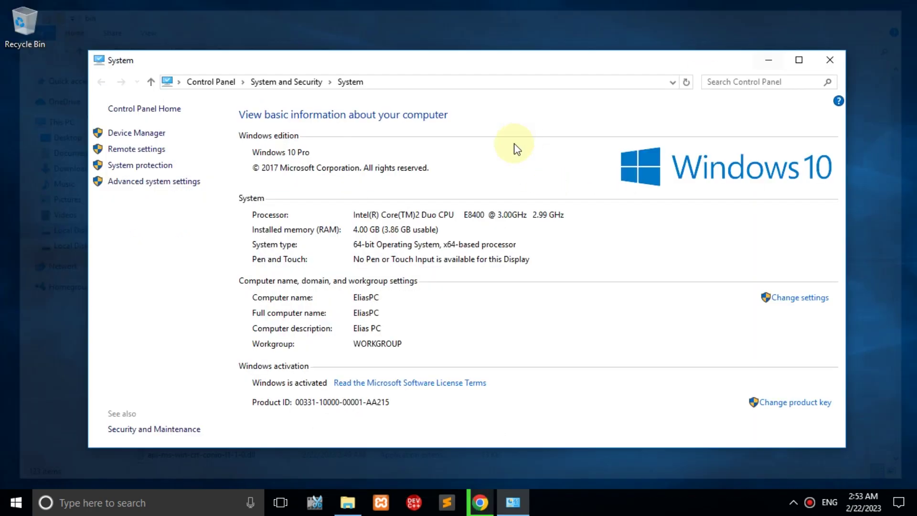
{"action": "left_click", "coordinate": [829, 59]}
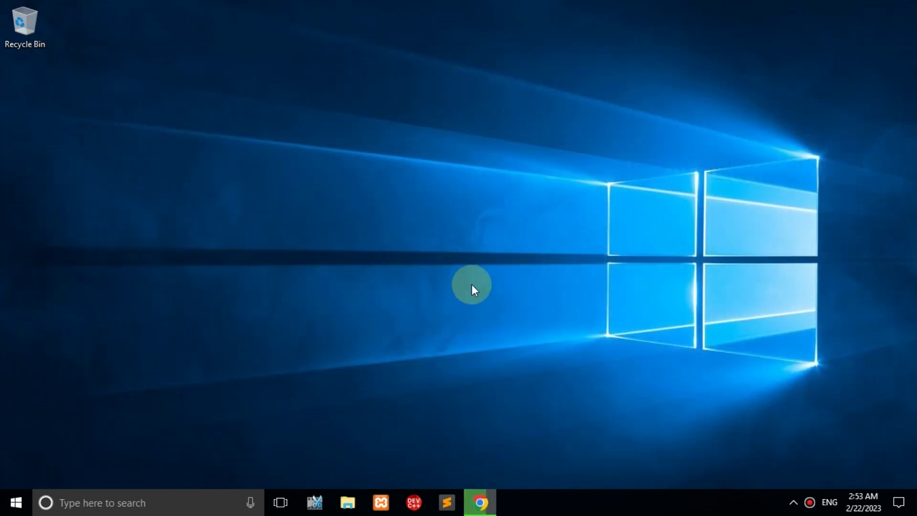
{"action": "left_click", "coordinate": [480, 504]}
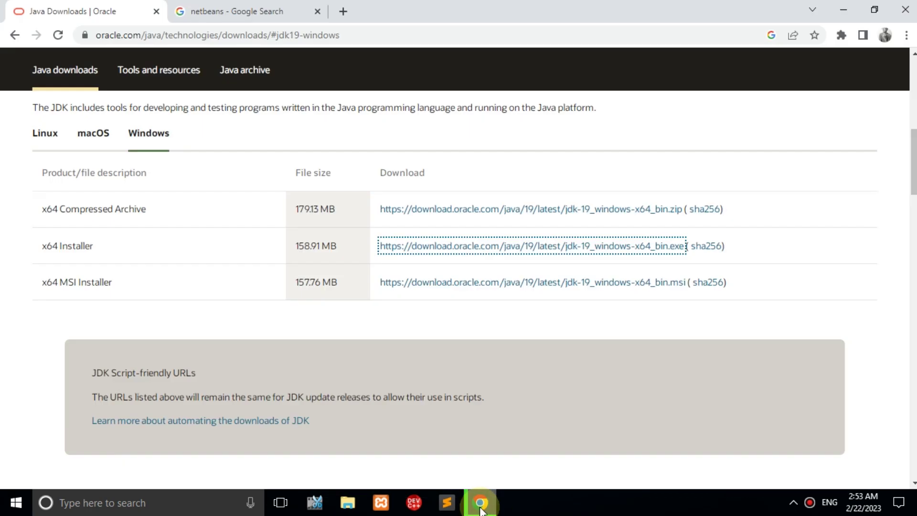
{"action": "left_click", "coordinate": [156, 12]}
Step: Open the Apache NetBeans website from the netbeans search results and go to the Apache NetBeans 16 download page
{"action": "double_click", "coordinate": [144, 80]}
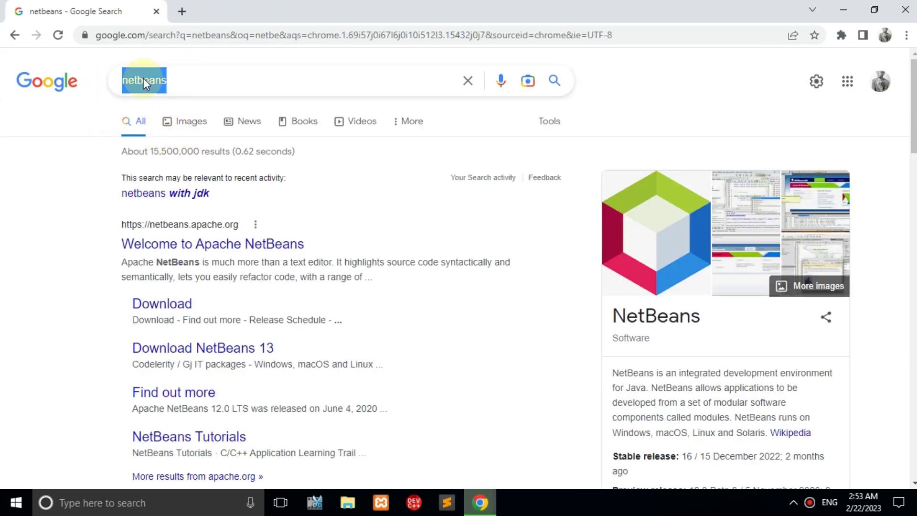
{"action": "left_click", "coordinate": [17, 224]}
{"action": "scroll", "coordinate": [19, 243], "scroll_direction": "down", "scroll_amount": 2}
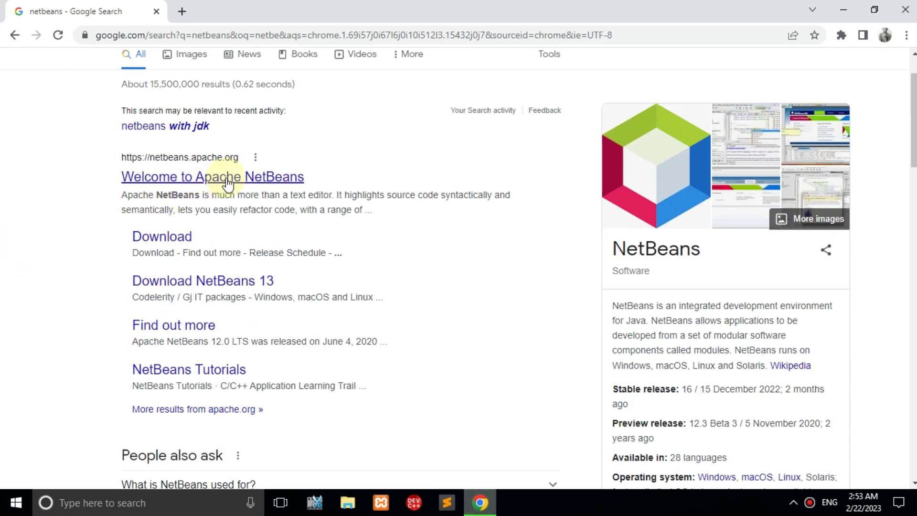
{"action": "left_click", "coordinate": [213, 176]}
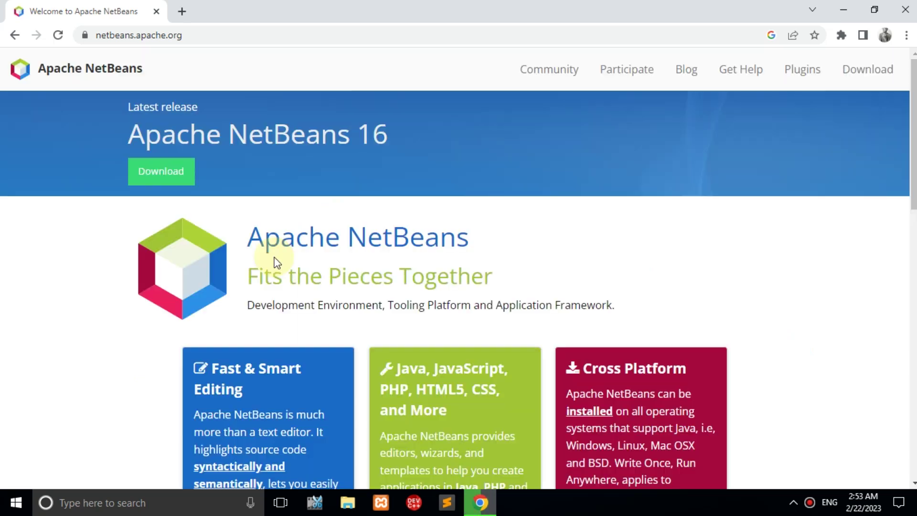
{"action": "left_click", "coordinate": [163, 175]}
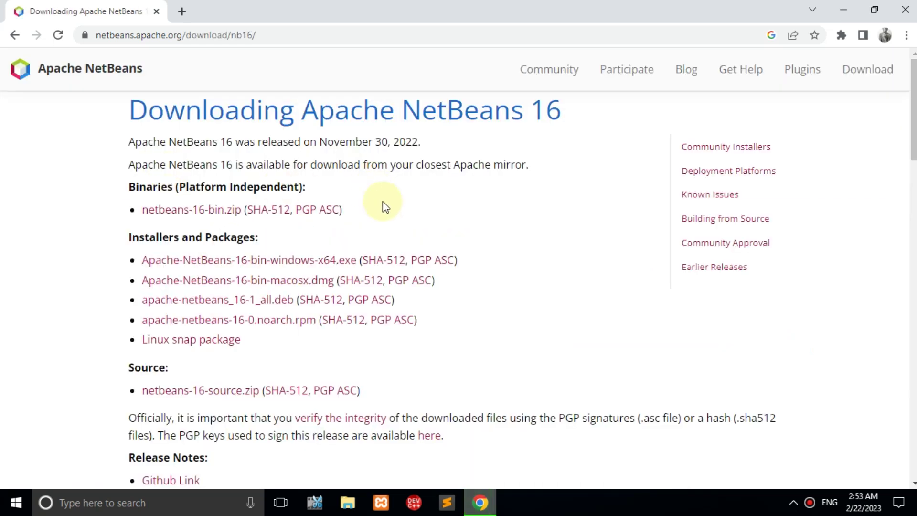
Step: Download the Windows installer Apache-NetBeans-16-bin-windows-x64.exe from the Apache HTTP mirror link
{"action": "scroll", "coordinate": [406, 204], "scroll_direction": "down", "scroll_amount": 1}
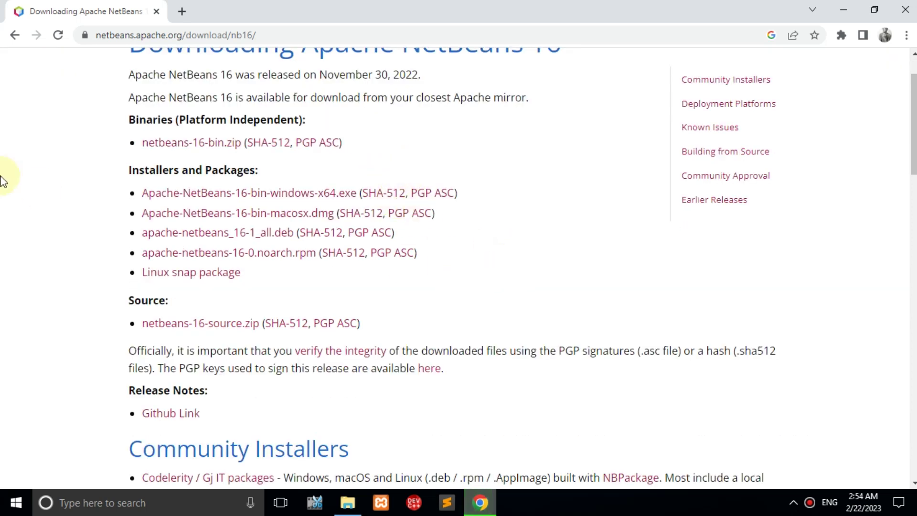
{"action": "left_click", "coordinate": [314, 197]}
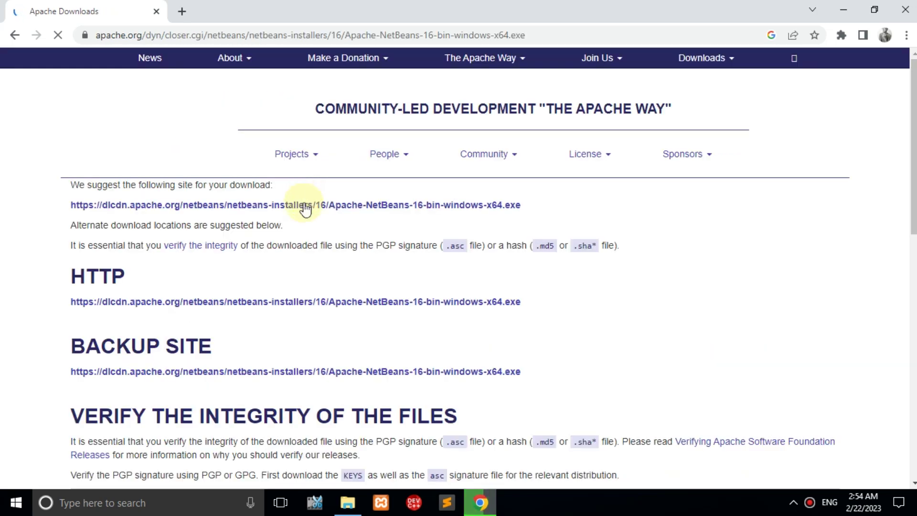
{"action": "scroll", "coordinate": [302, 201], "scroll_direction": "down", "scroll_amount": 3}
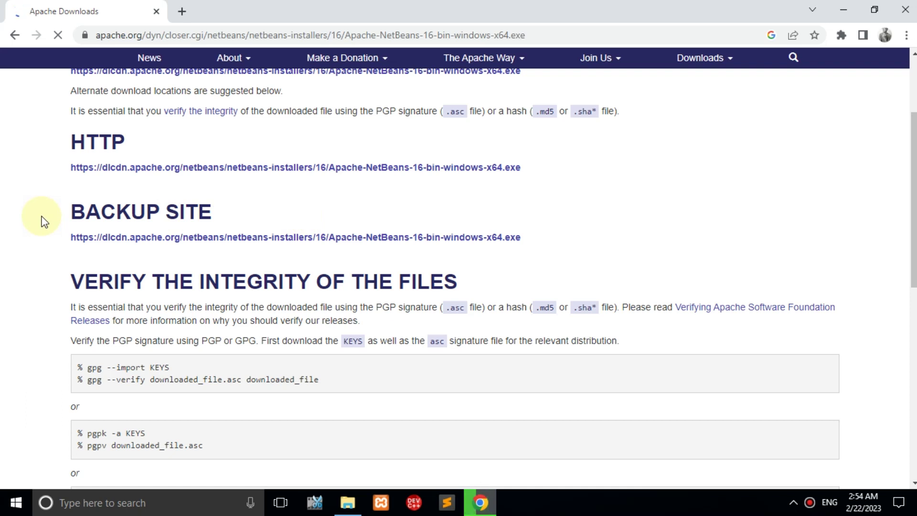
{"action": "left_click", "coordinate": [152, 236]}
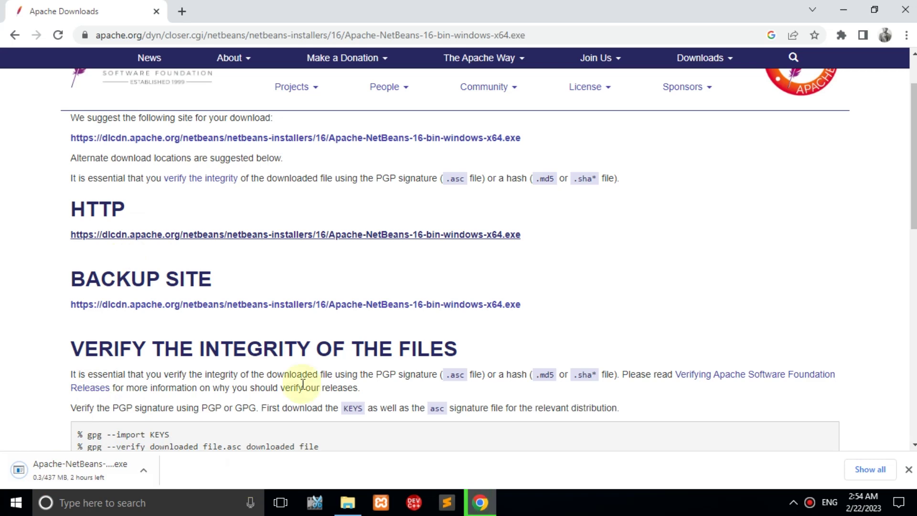
Step: Switch to the Downloads folder in File Explorer, run the Apache-NetBeans-16-bin-windows-x64 installer and accept its license terms
{"action": "left_click", "coordinate": [347, 502]}
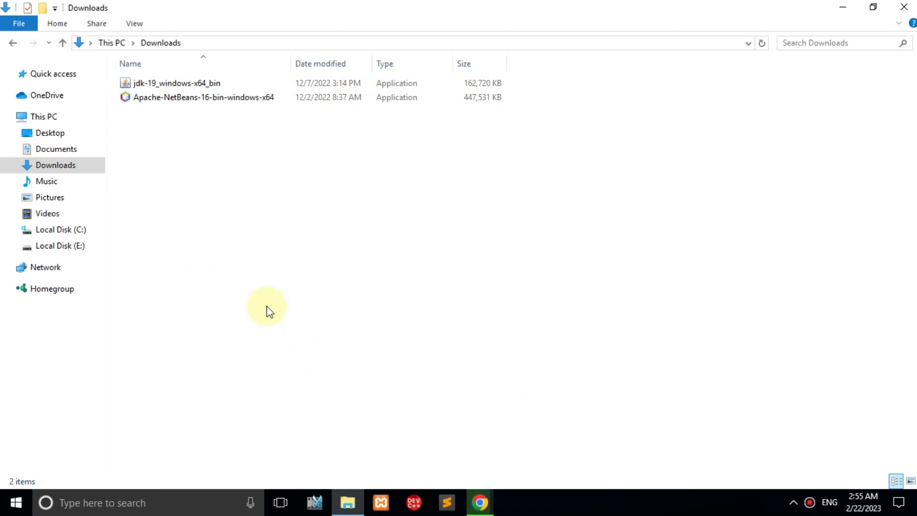
{"action": "left_click", "coordinate": [252, 100]}
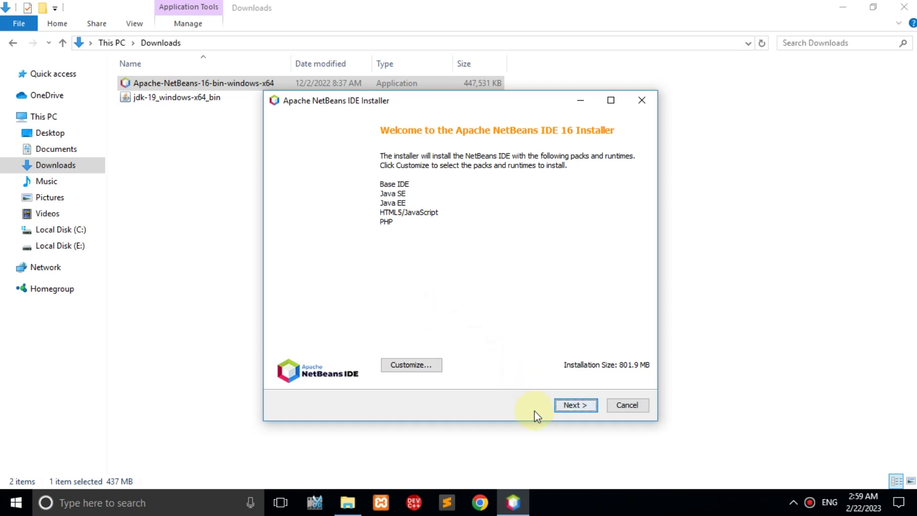
{"action": "left_click", "coordinate": [576, 405]}
{"action": "left_click", "coordinate": [323, 376]}
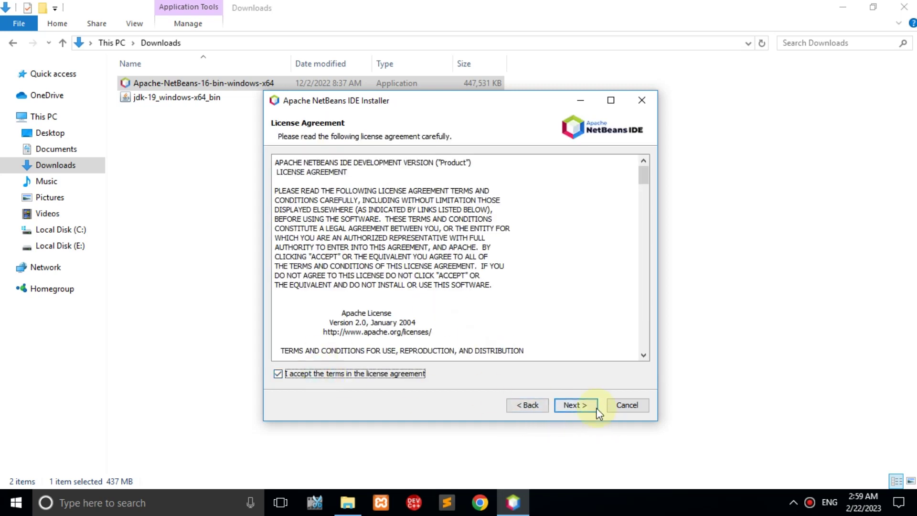
Step: Install NetBeans into the default folder C:\Program Files\NetBeans-16 with Check for Updates enabled, then finish the setup
{"action": "left_click", "coordinate": [585, 405]}
{"action": "left_click", "coordinate": [575, 405]}
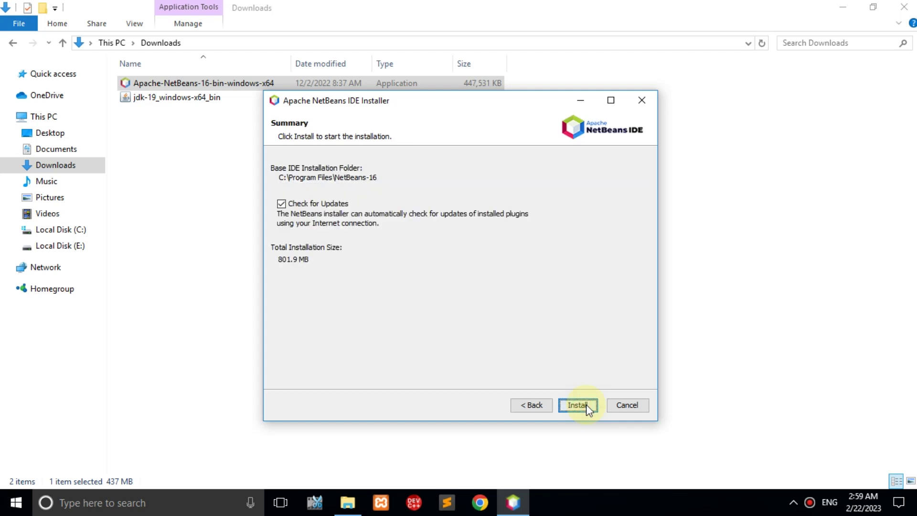
{"action": "left_click", "coordinate": [588, 407]}
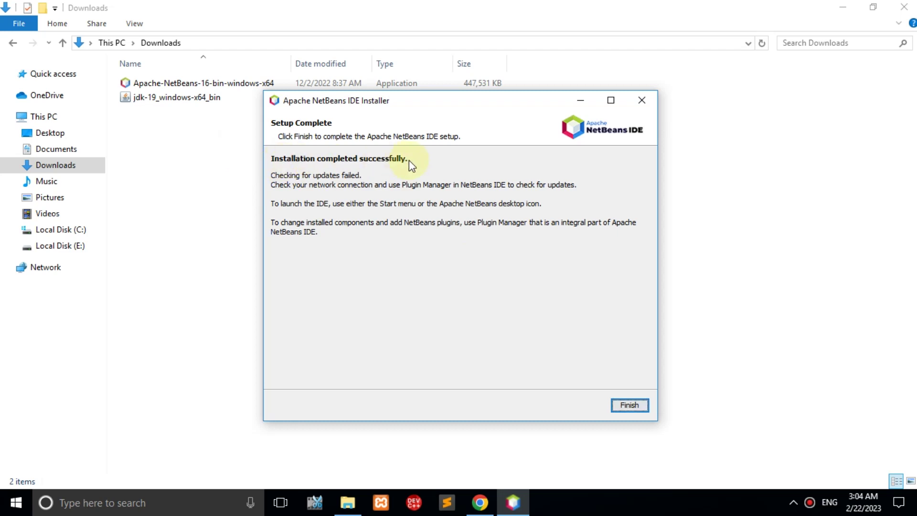
{"action": "left_click", "coordinate": [629, 405]}
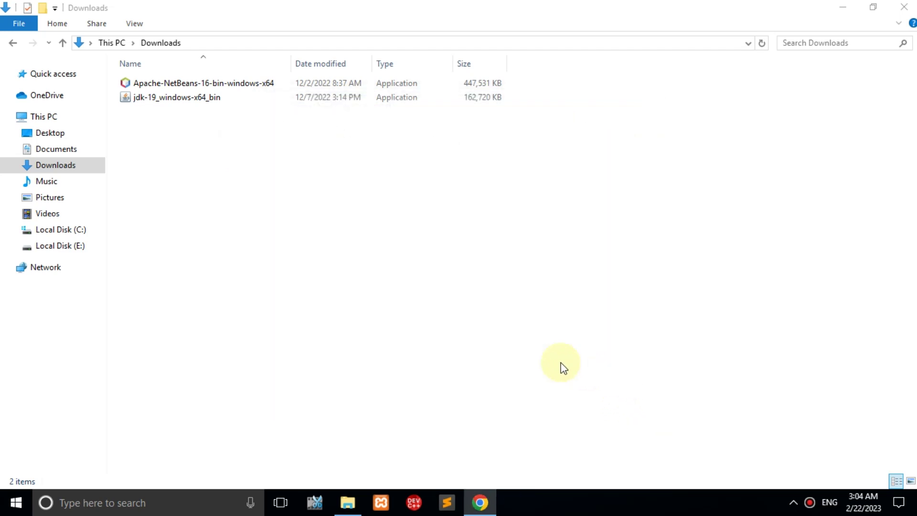
Step: Show and refresh the Windows desktop, and launch Apache NetBeans IDE 16 from its shortcut
{"action": "key", "text": "super+d"}
{"action": "right_click", "coordinate": [166, 45]}
{"action": "left_click", "coordinate": [208, 88]}
{"action": "left_click", "coordinate": [24, 104]}
{"action": "double_click", "coordinate": [26, 104]}
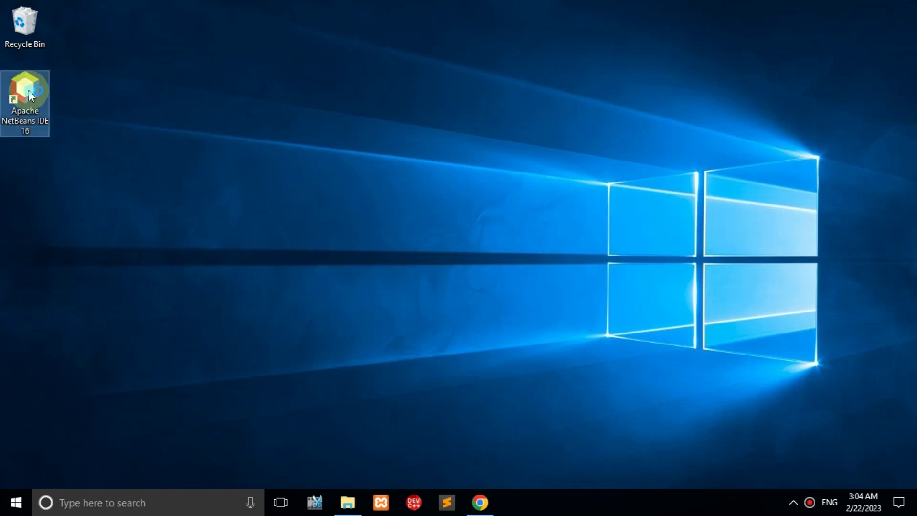
{"action": "right_click", "coordinate": [219, 142]}
{"action": "left_click", "coordinate": [264, 181]}
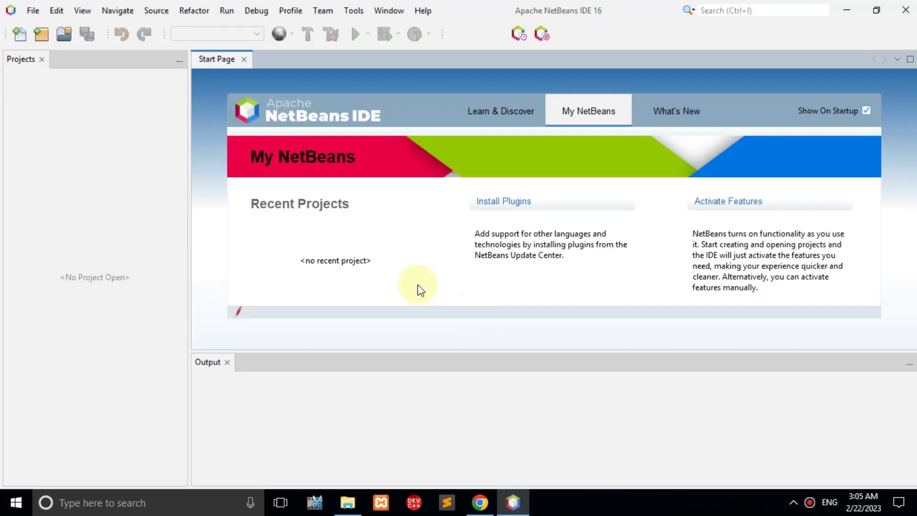
Step: Close the Start Page and start a new project of type Java Application in the Java with Ant category
{"action": "left_click", "coordinate": [244, 59]}
{"action": "left_click", "coordinate": [32, 12]}
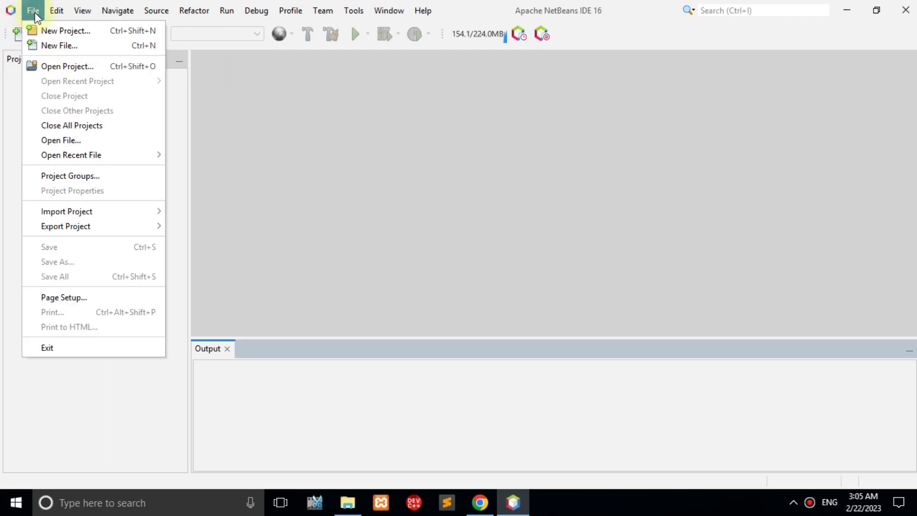
{"action": "left_click", "coordinate": [46, 29]}
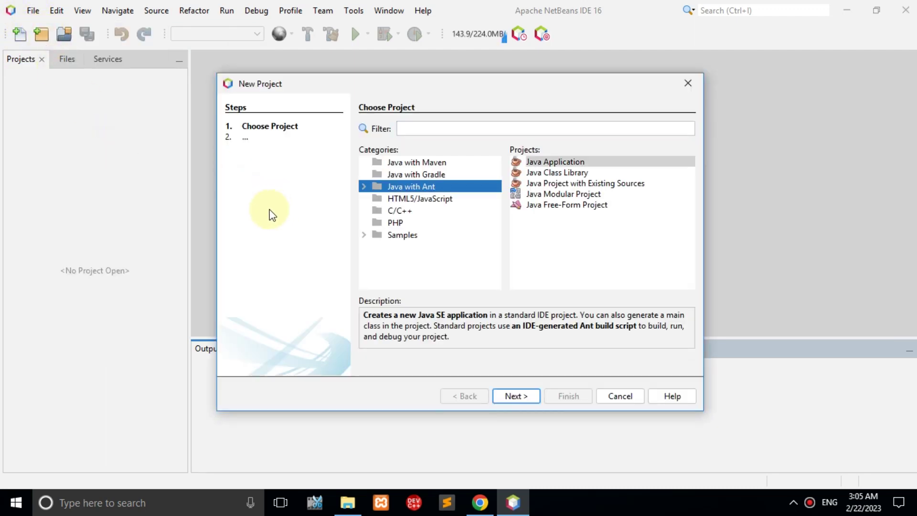
{"action": "left_click", "coordinate": [545, 166]}
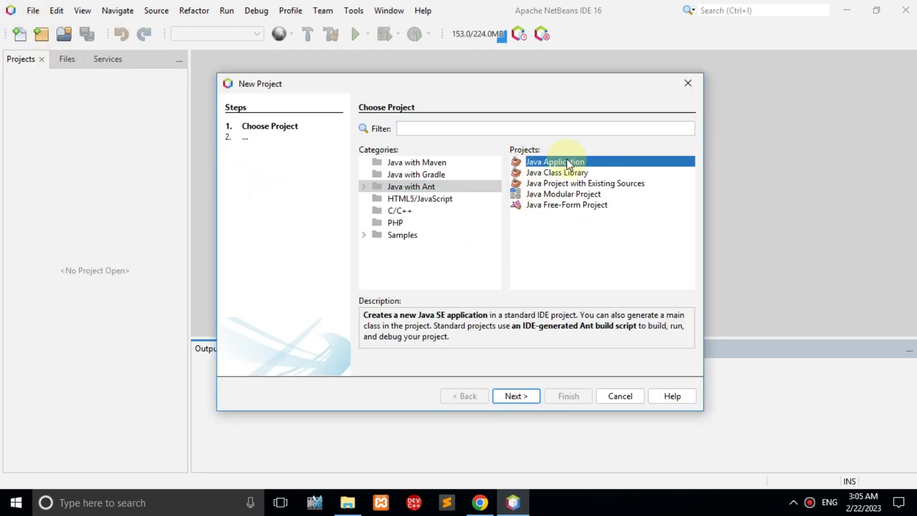
{"action": "left_click", "coordinate": [514, 397]}
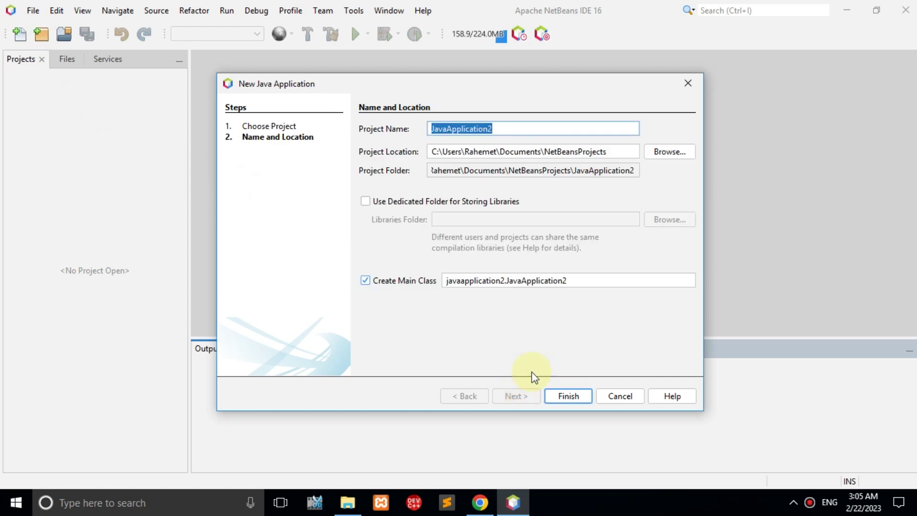
Step: Name the project MyProject and create it with its main class myproject.MyProject
{"action": "left_click", "coordinate": [505, 129]}
{"action": "left_click_drag", "start_coordinate": [503, 129], "coordinate": [419, 129]}
{"action": "type", "text": "MyProject"}
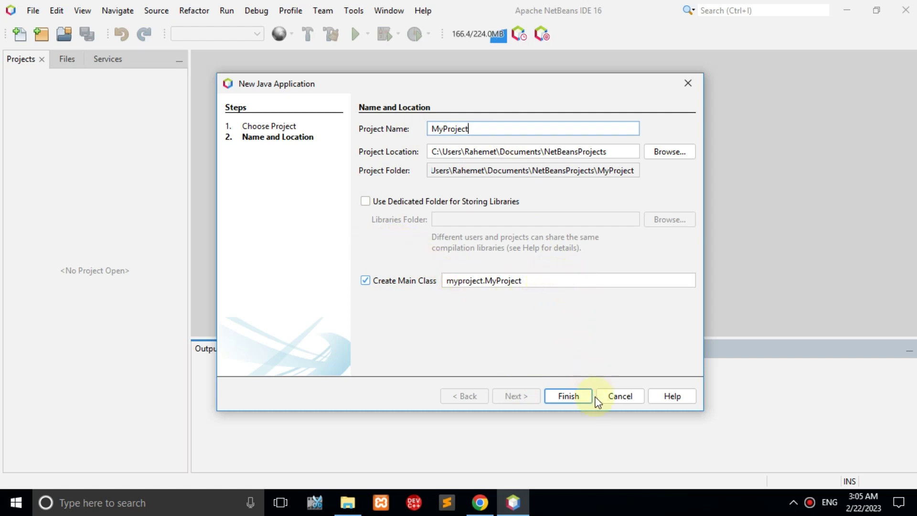
{"action": "left_click", "coordinate": [578, 397]}
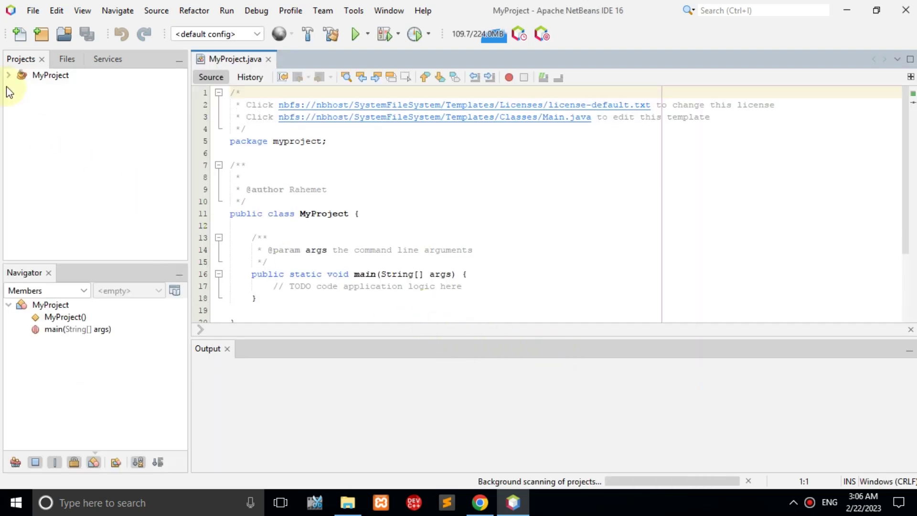
Step: Expand MyProject and its Source Packages in the project tree and select MyProject.java in the myproject package
{"action": "left_click", "coordinate": [9, 75]}
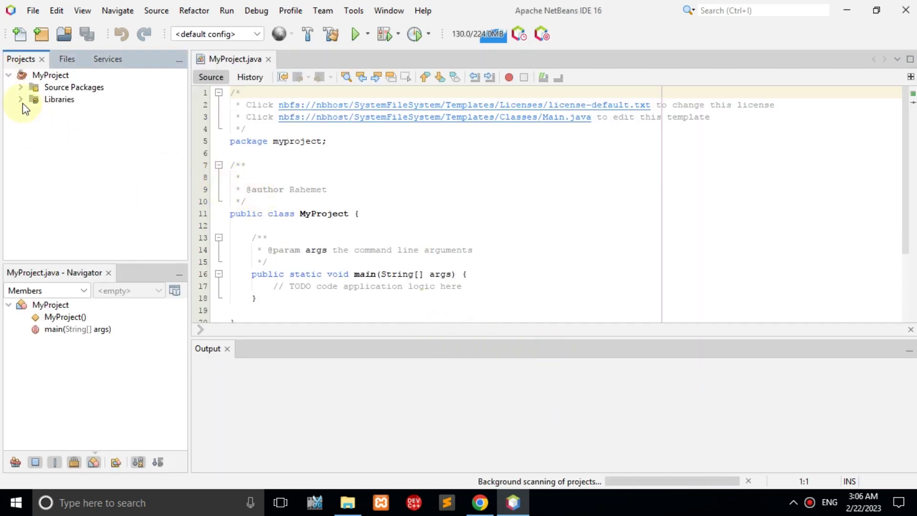
{"action": "left_click", "coordinate": [21, 87]}
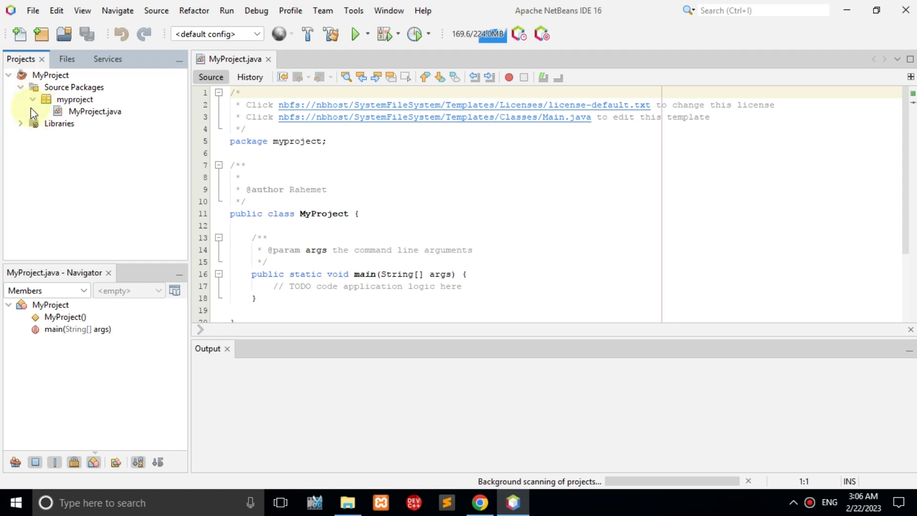
{"action": "left_click", "coordinate": [95, 111]}
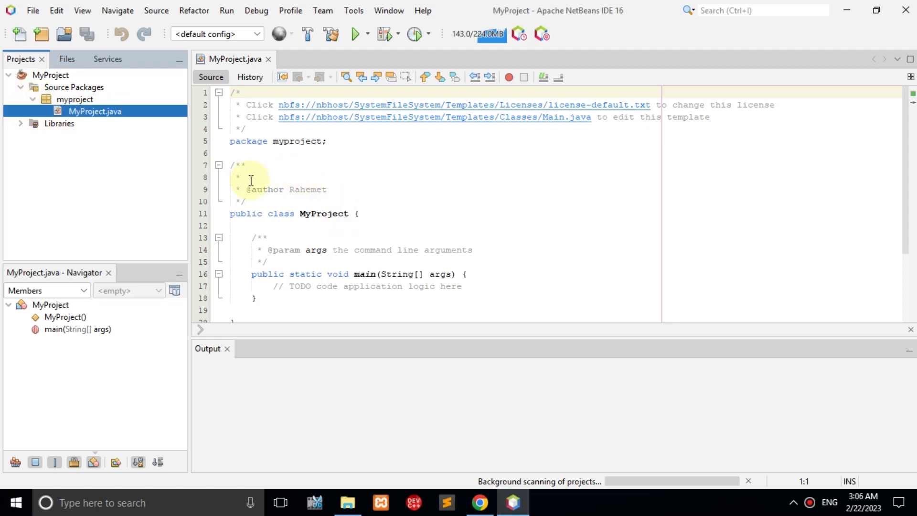
Step: Delete the author comment above the class and the license header comment above the package line in MyProject.java
{"action": "left_click_drag", "start_coordinate": [229, 200], "coordinate": [219, 164]}
{"action": "key", "text": "BackSpace"}
{"action": "left_click", "coordinate": [250, 128]}
{"action": "left_click", "coordinate": [214, 95], "text": "shift"}
{"action": "key", "text": "BackSpace"}
{"action": "left_click", "coordinate": [245, 127]}
Step: Enlarge the code editor area and delete the main method's Javadoc comment and the TODO comment inside it
{"action": "scroll", "coordinate": [265, 139], "scroll_direction": "up", "scroll_amount": 1}
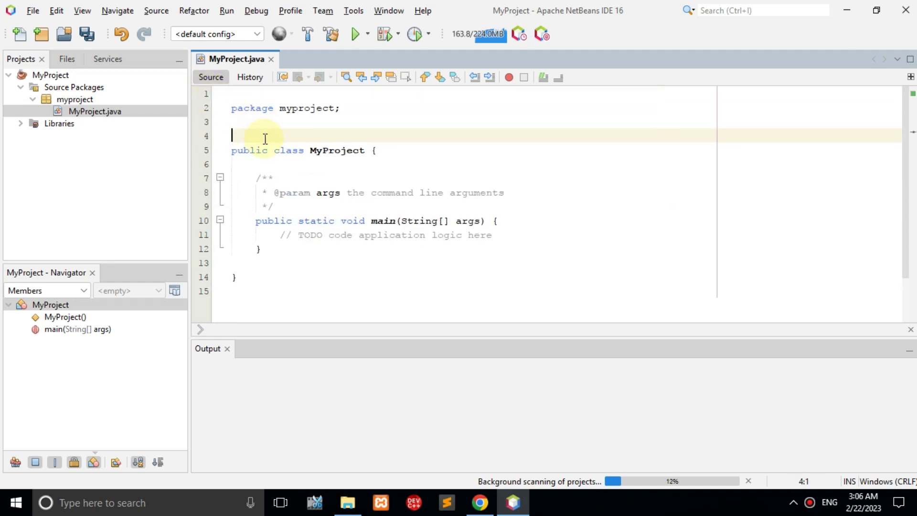
{"action": "scroll", "coordinate": [265, 139], "scroll_direction": "up", "scroll_amount": 1}
{"action": "left_click_drag", "start_coordinate": [371, 337], "coordinate": [370, 389]}
{"action": "left_click", "coordinate": [284, 223]}
{"action": "left_click", "coordinate": [221, 188], "text": "shift"}
{"action": "key", "text": "BackSpace"}
{"action": "key", "text": "BackSpace"}
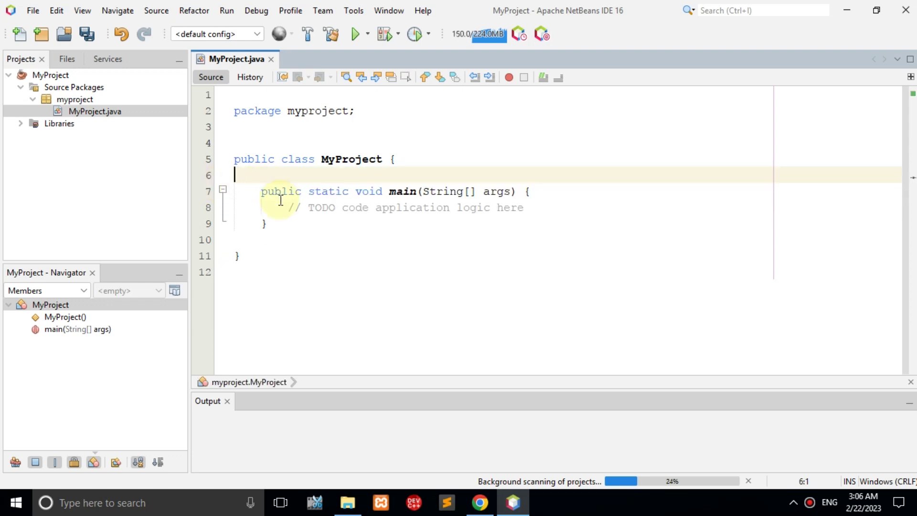
{"action": "left_click_drag", "start_coordinate": [288, 207], "coordinate": [535, 206]}
{"action": "key", "text": "BackSpace"}
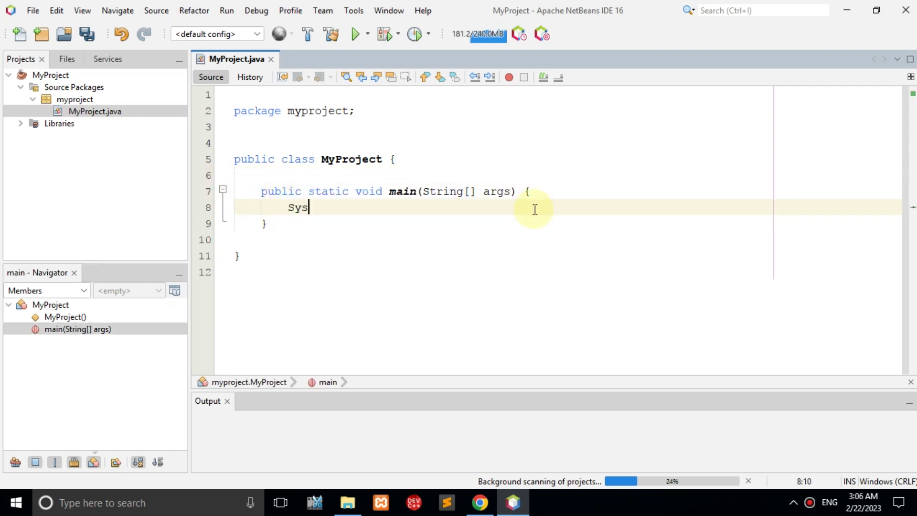
Step: Write System.out.println("Hello, world!"); inside the main method of MyProject.java and save the file
{"action": "type", "text": "System.out.pri"}
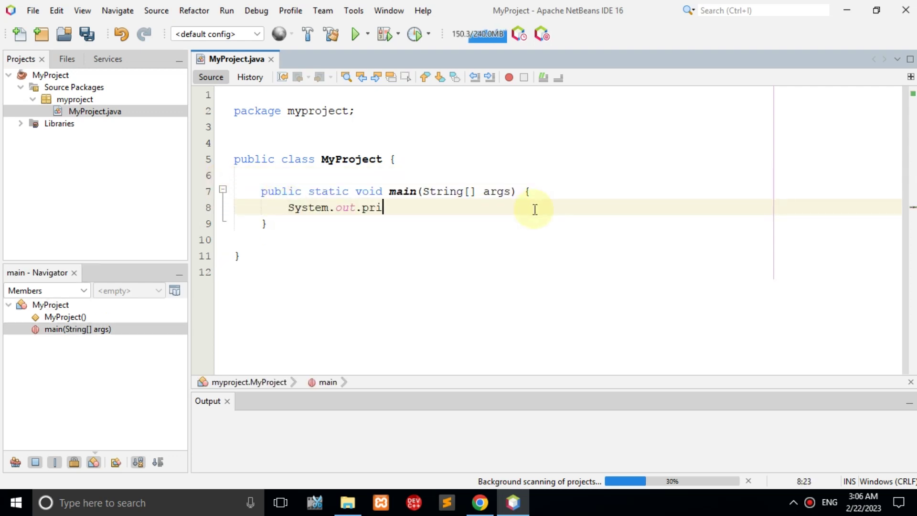
{"action": "type", "text": "ntln(\"Hello, world!\");"}
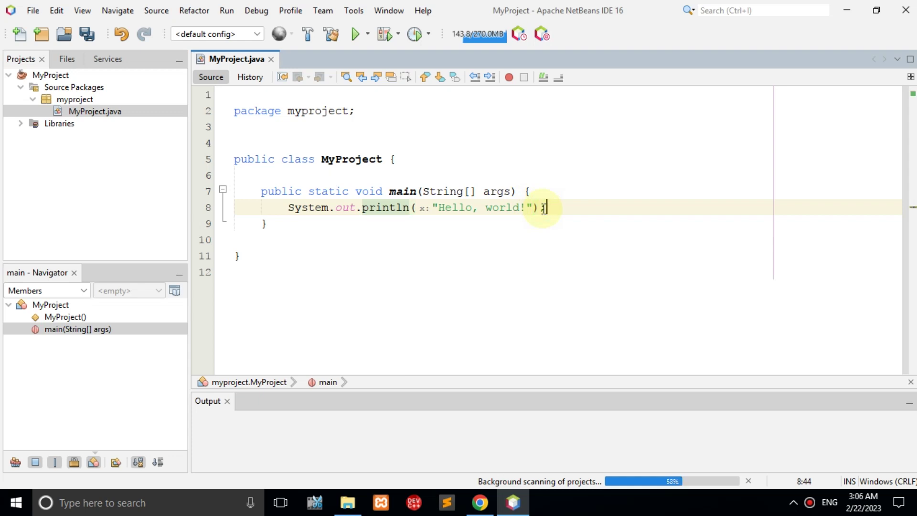
{"action": "left_click", "coordinate": [545, 208]}
{"action": "key", "text": "ctrl+s"}
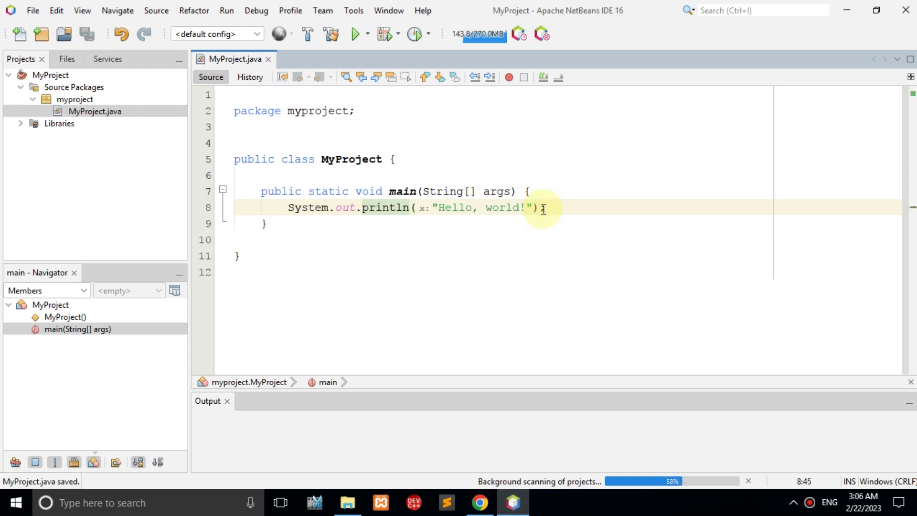
Step: Run MyProject and check the text it prints in the run output
{"action": "left_click", "coordinate": [33, 11]}
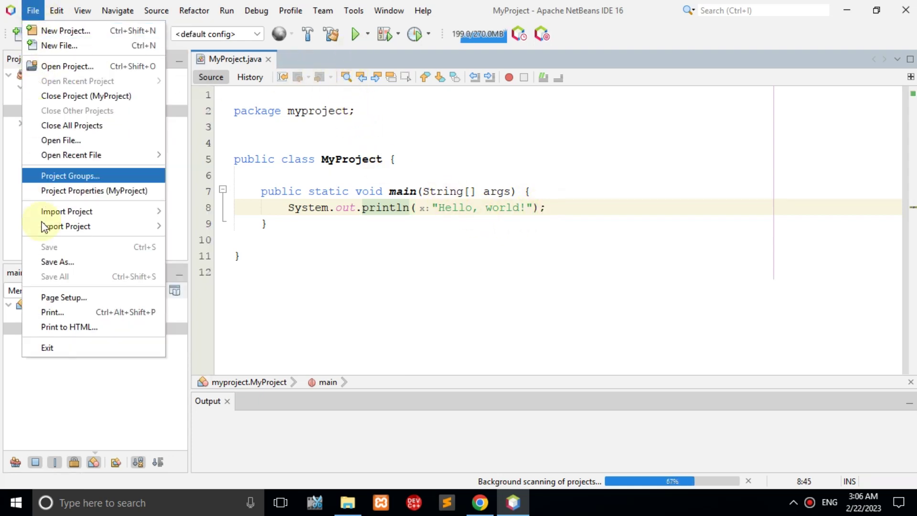
{"action": "left_click", "coordinate": [402, 245]}
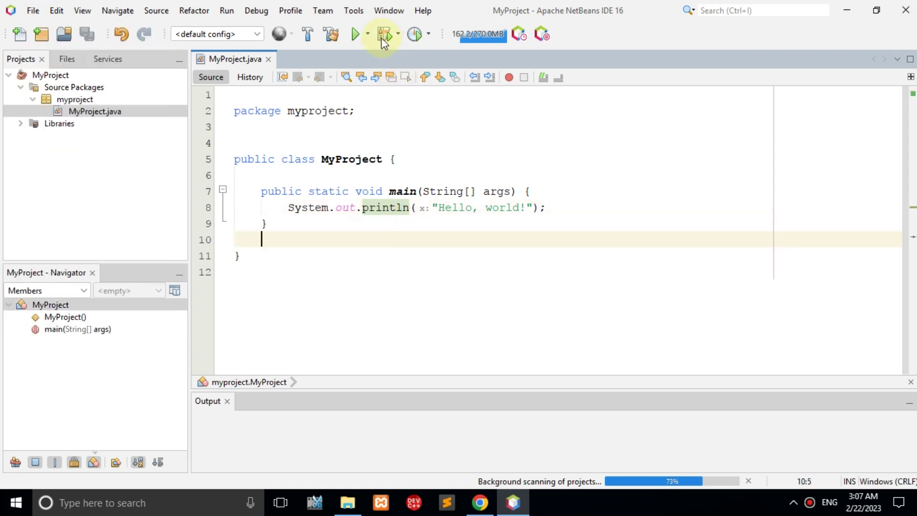
{"action": "left_click", "coordinate": [356, 35]}
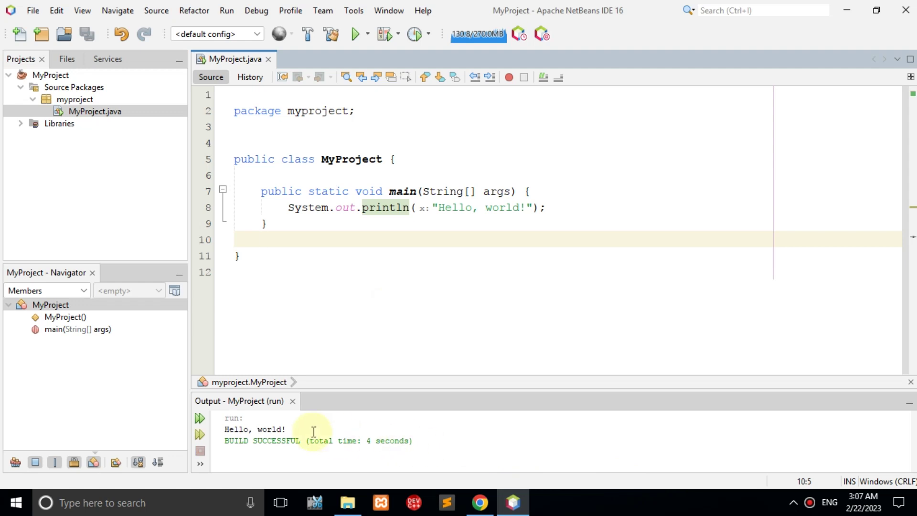
{"action": "left_click", "coordinate": [292, 429]}
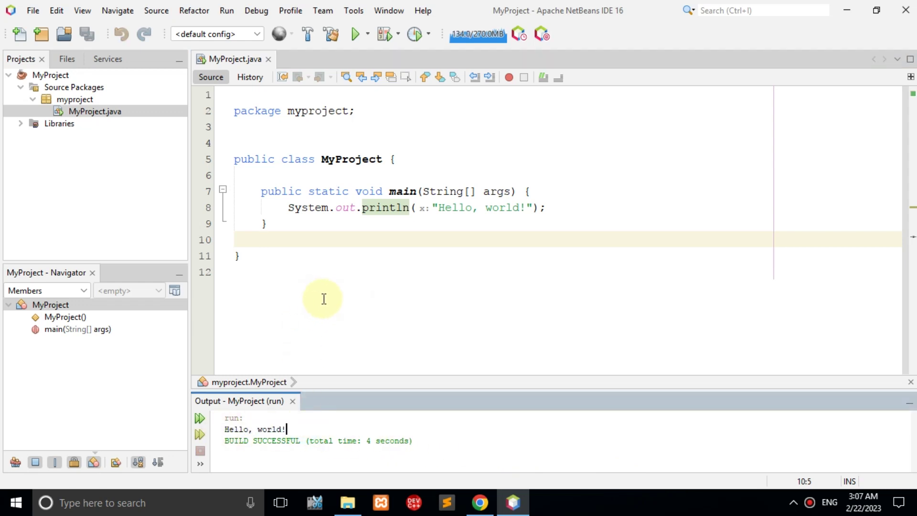
{"action": "left_click", "coordinate": [324, 272]}
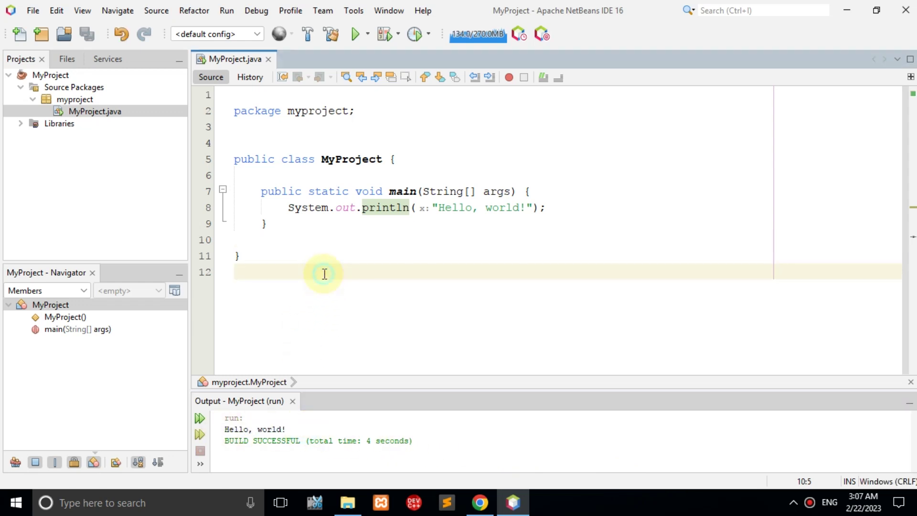
Step: Create a JFrame Form with the class name NewJFrame in the myproject package and look through its source code
{"action": "right_click", "coordinate": [71, 99]}
{"action": "mouse_move", "coordinate": [117, 99]}
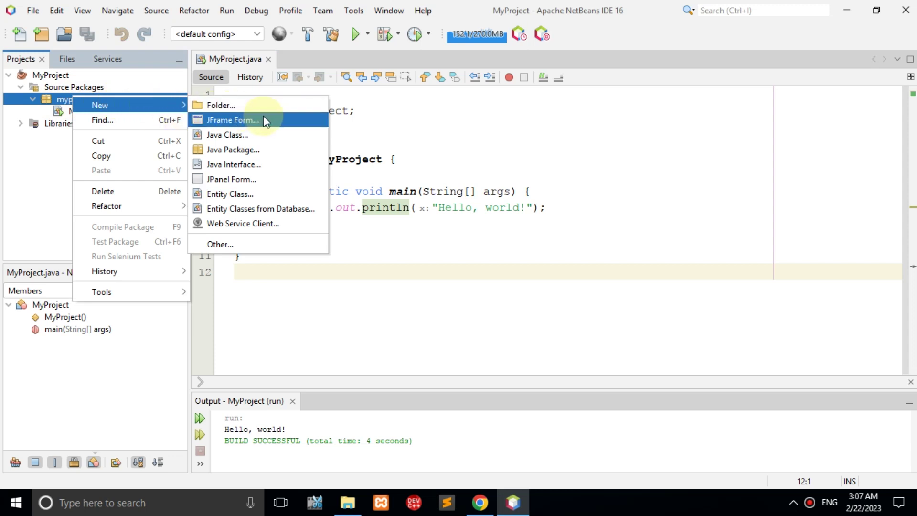
{"action": "left_click", "coordinate": [246, 121]}
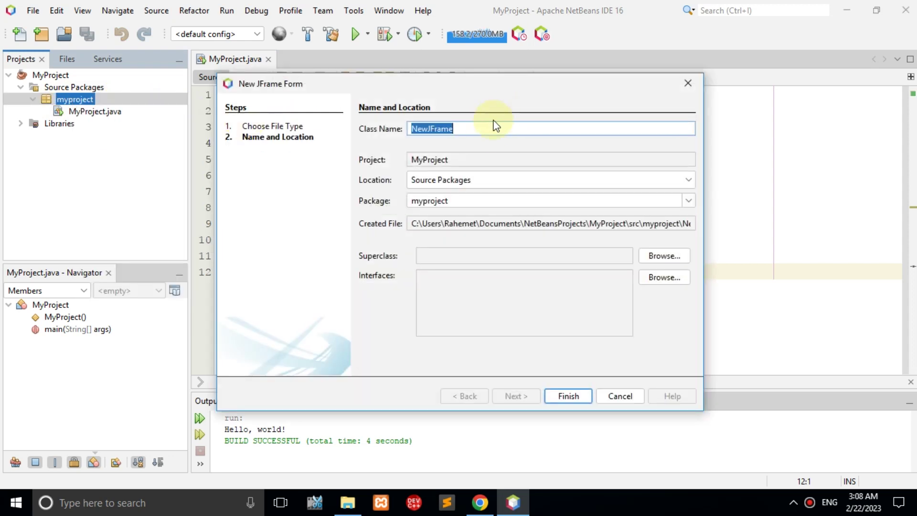
{"action": "left_click", "coordinate": [461, 158]}
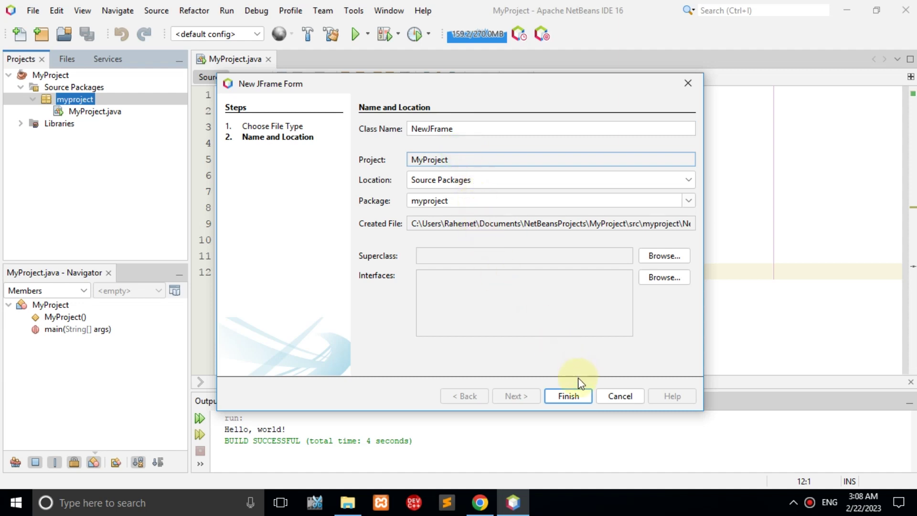
{"action": "left_click", "coordinate": [571, 395]}
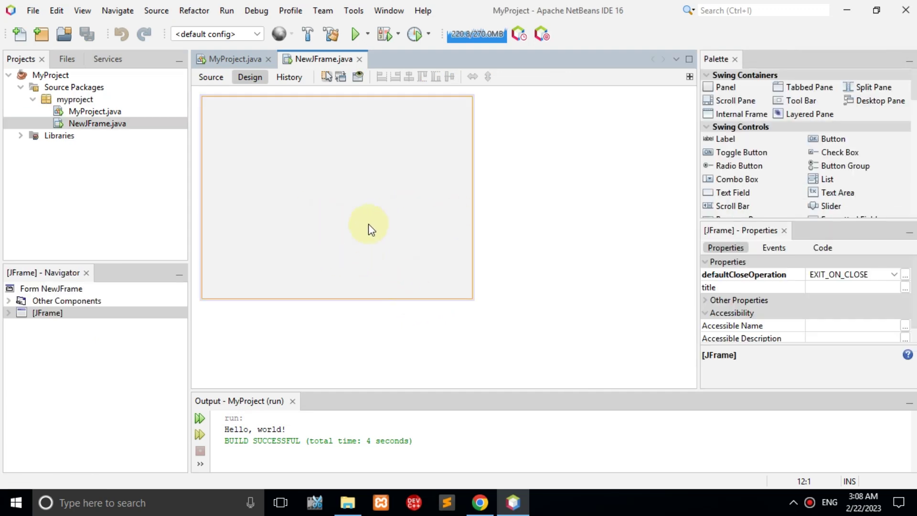
{"action": "left_click", "coordinate": [222, 77]}
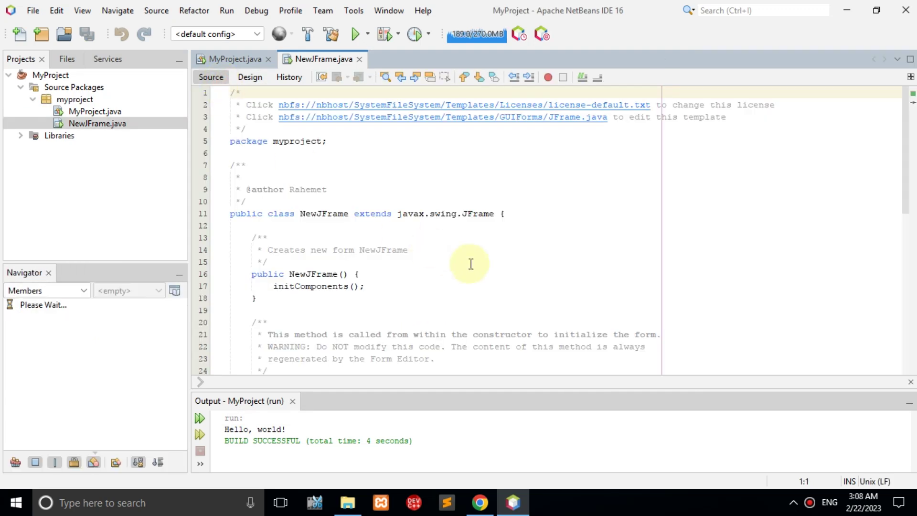
{"action": "scroll", "coordinate": [471, 262], "scroll_direction": "down", "scroll_amount": 8}
{"action": "scroll", "coordinate": [356, 265], "scroll_direction": "up", "scroll_amount": 1}
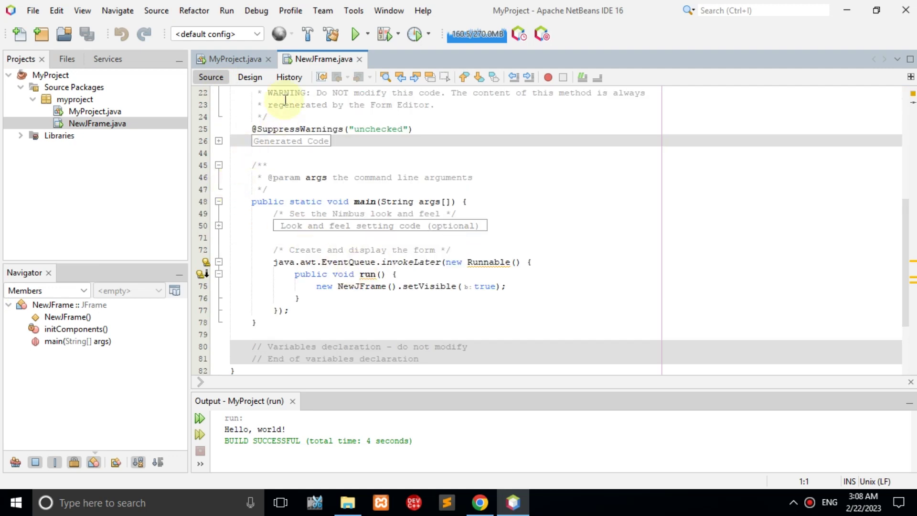
Step: Close the open MyProject.java file, show NewJFrame in design view, and delete MyProject.java from the myproject package without safe delete
{"action": "left_click", "coordinate": [269, 59]}
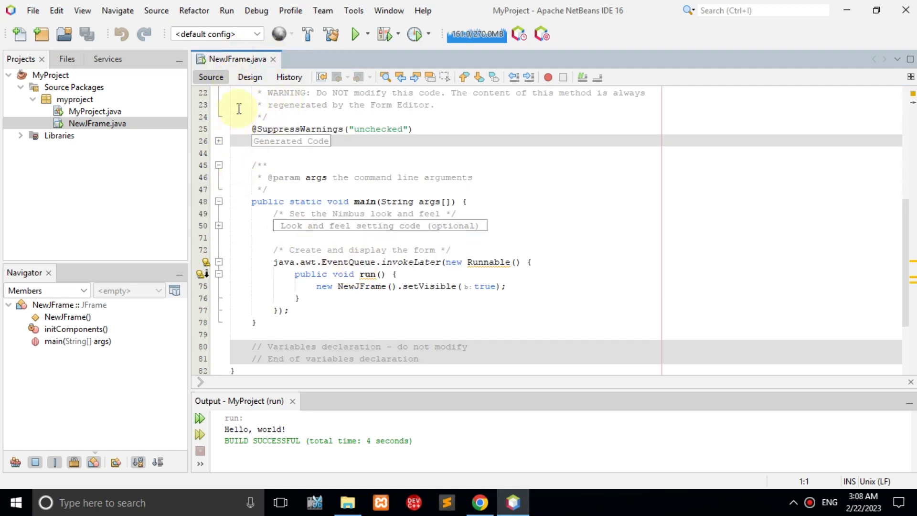
{"action": "left_click", "coordinate": [249, 77]}
{"action": "right_click", "coordinate": [88, 110]}
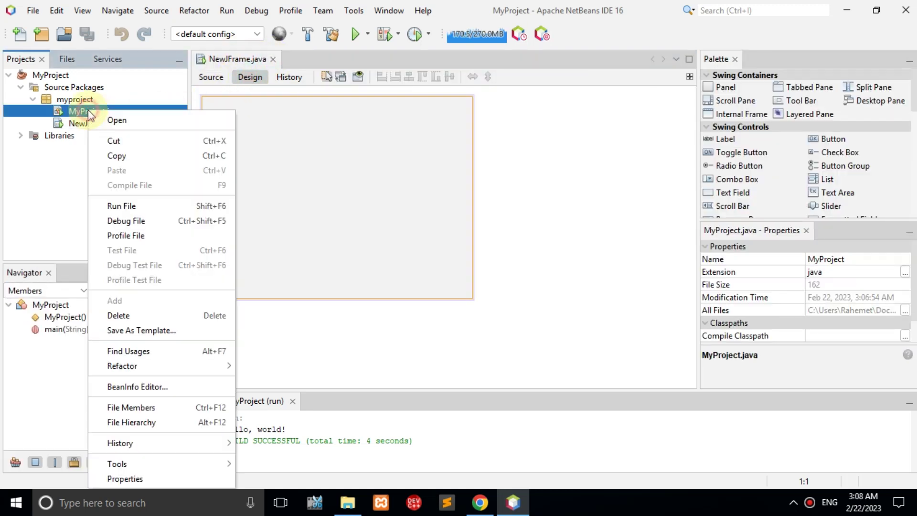
{"action": "left_click", "coordinate": [128, 317]}
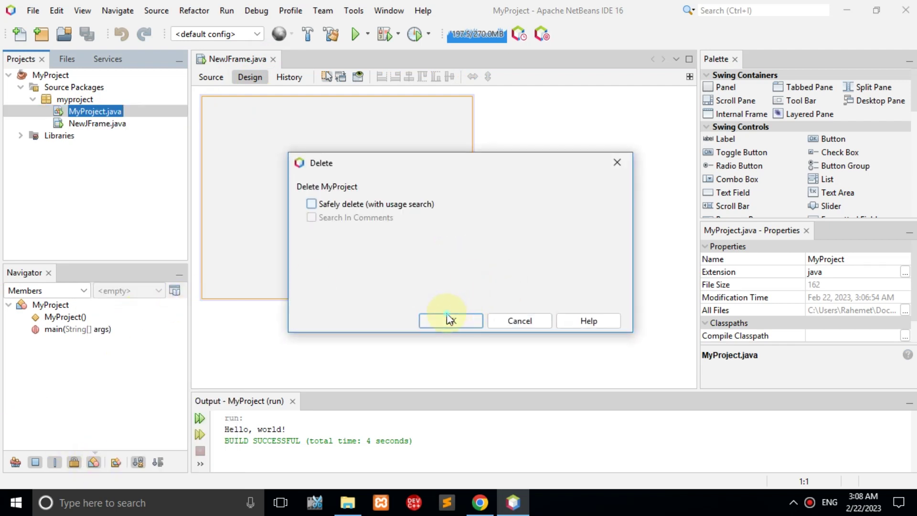
{"action": "left_click", "coordinate": [448, 317]}
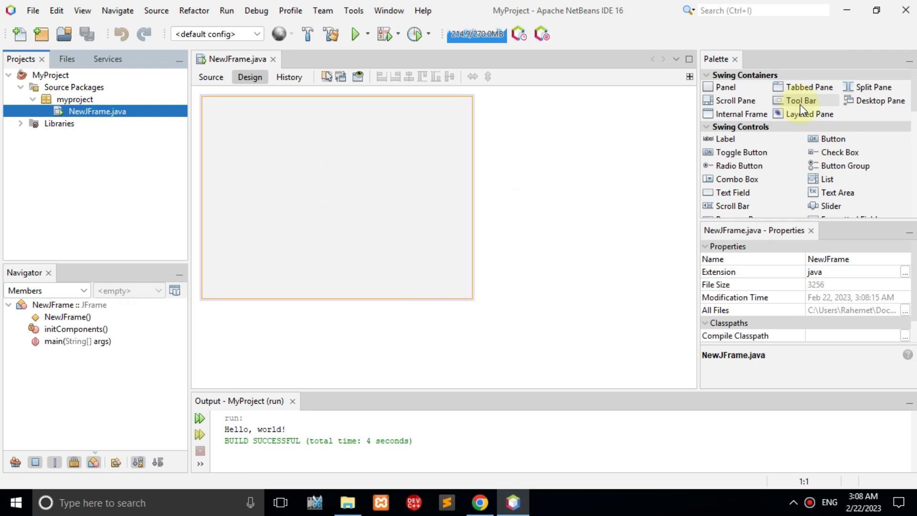
Step: Place a Swing Label in the upper-left part of the NewJFrame form and set its text to "Hello, World"
{"action": "scroll", "coordinate": [746, 171], "scroll_direction": "down", "scroll_amount": 1}
{"action": "scroll", "coordinate": [750, 181], "scroll_direction": "up", "scroll_amount": 1}
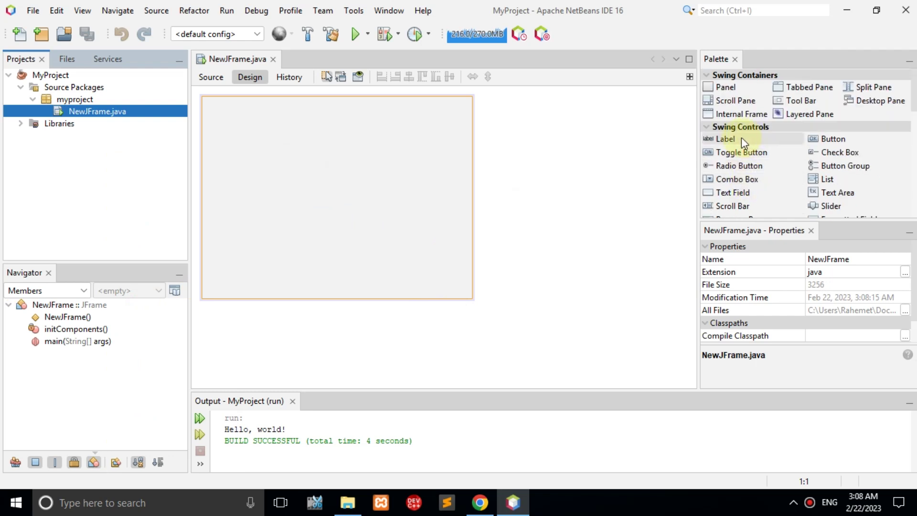
{"action": "left_click_drag", "start_coordinate": [721, 142], "coordinate": [303, 153]}
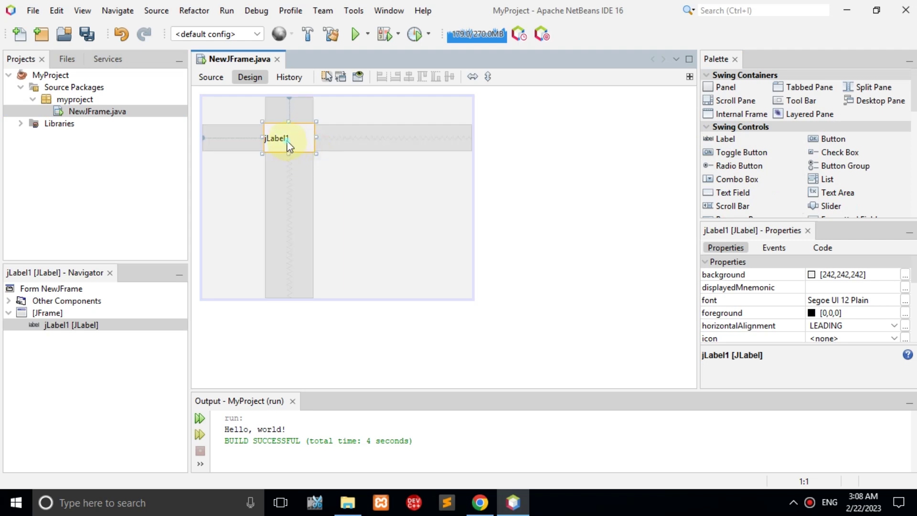
{"action": "double_click", "coordinate": [288, 141]}
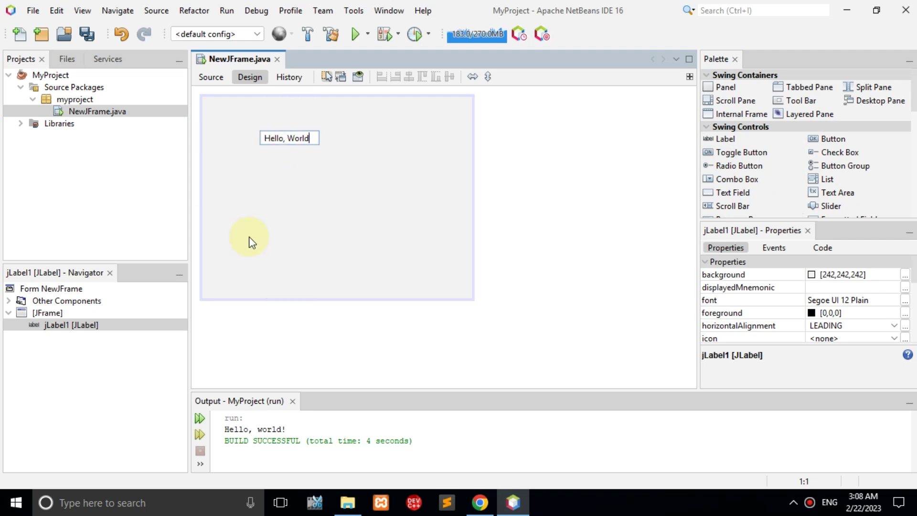
{"action": "left_click", "coordinate": [276, 173]}
{"action": "left_click", "coordinate": [300, 170]}
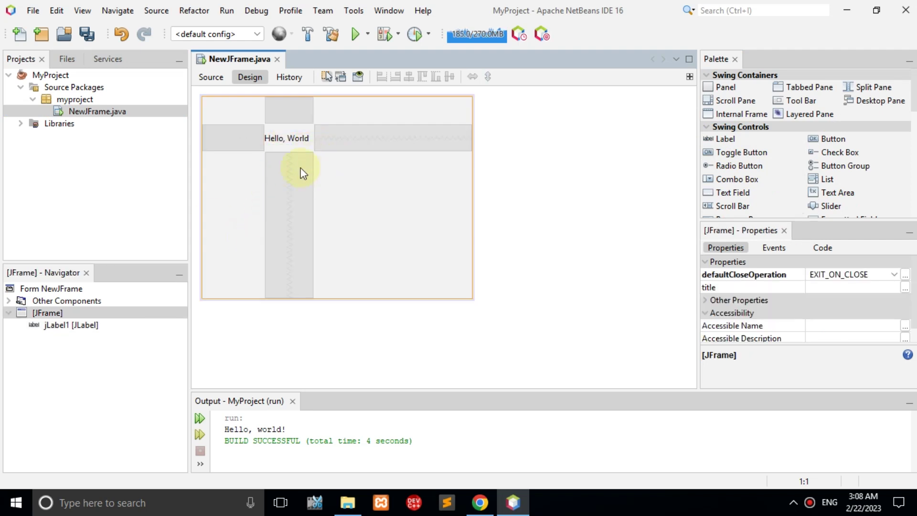
Step: Add a Swing Button to the NewJFrame form
{"action": "left_click", "coordinate": [833, 139]}
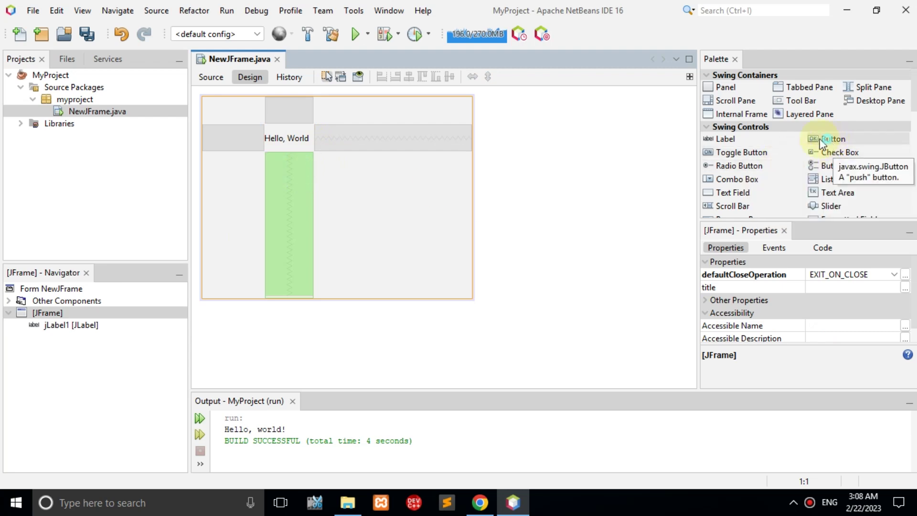